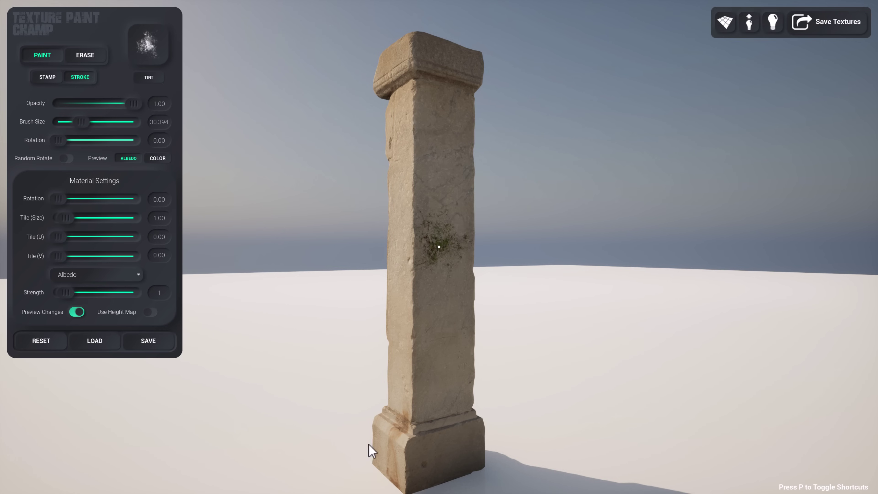
Paint patches of moss along the stone column's shaft, covering the front face densely and the adjoining face lightly.
left_click(410, 296)
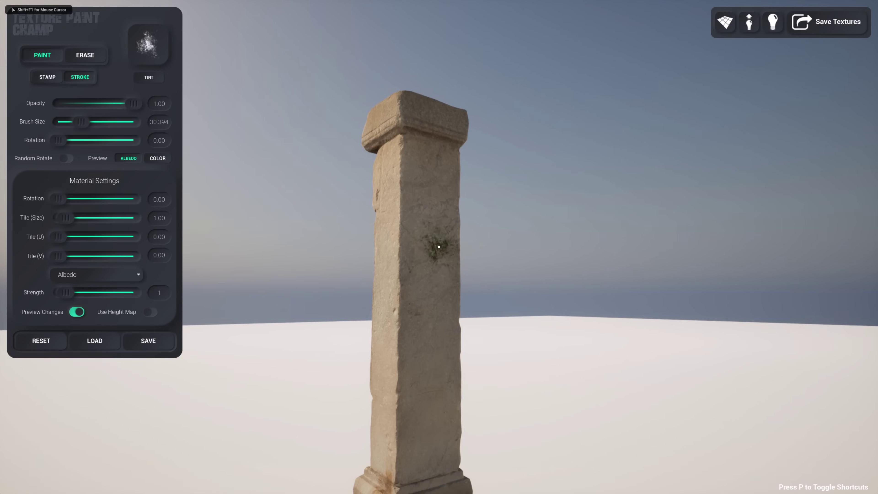
left_click(439, 247)
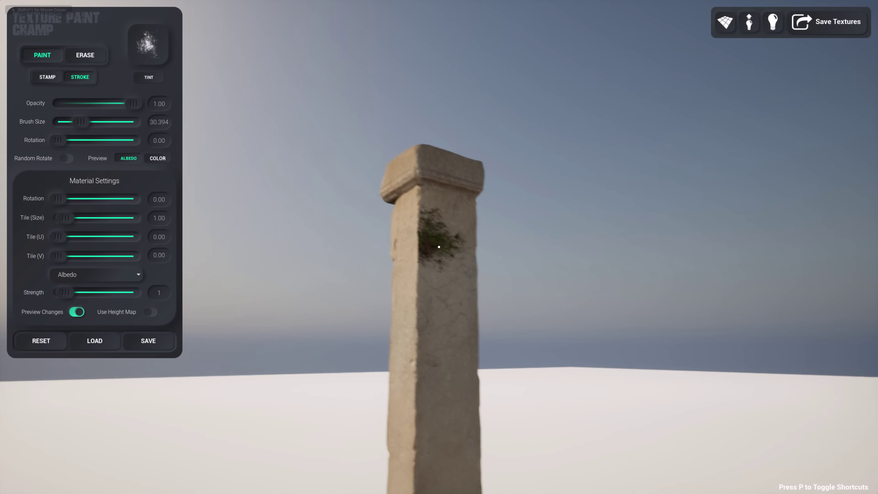
left_click(439, 247)
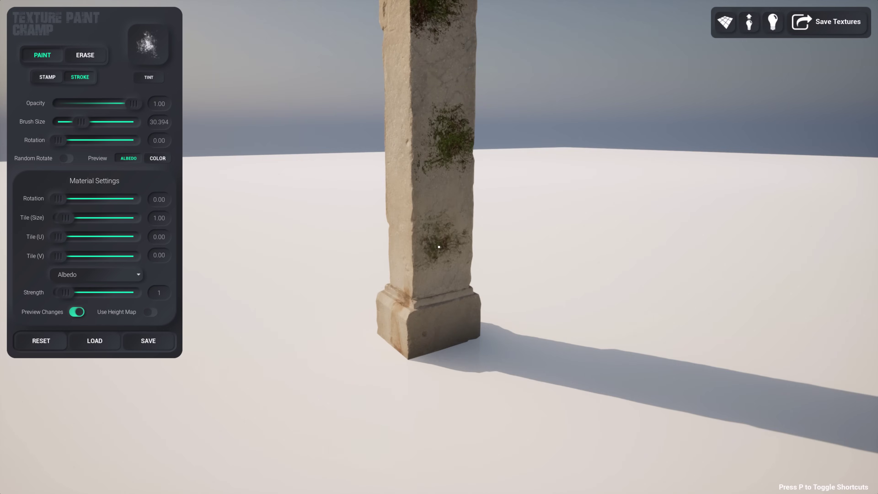
left_click(438, 247)
left_click(439, 247)
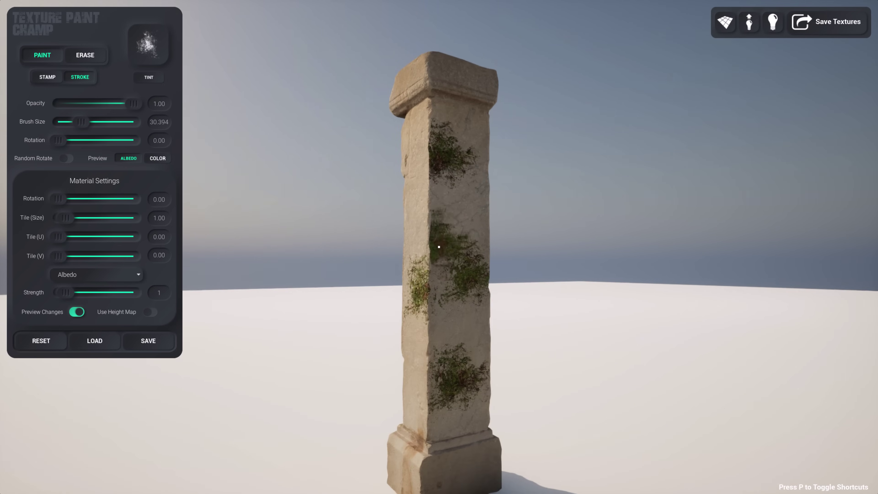
left_click(439, 246)
left_click(439, 247)
left_click(438, 247)
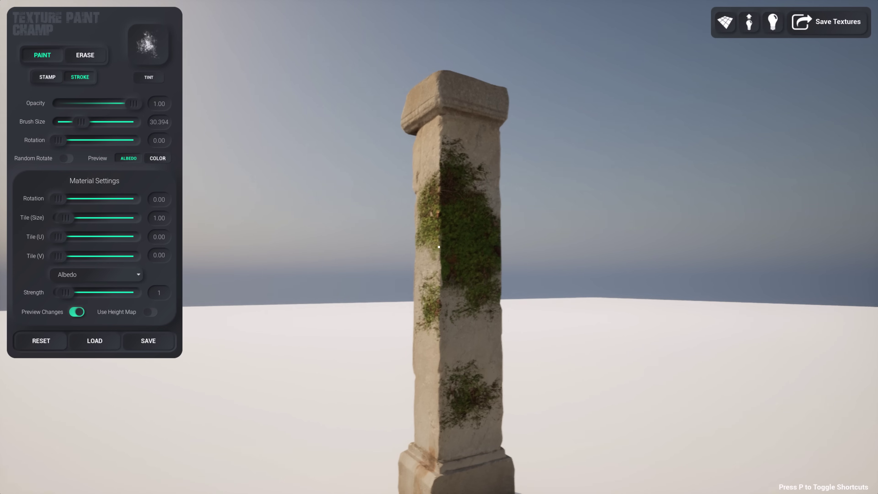
Leave painting mode and set the strength of the moss material's Normal map to 1.576.
right_click(438, 247)
left_click(109, 278)
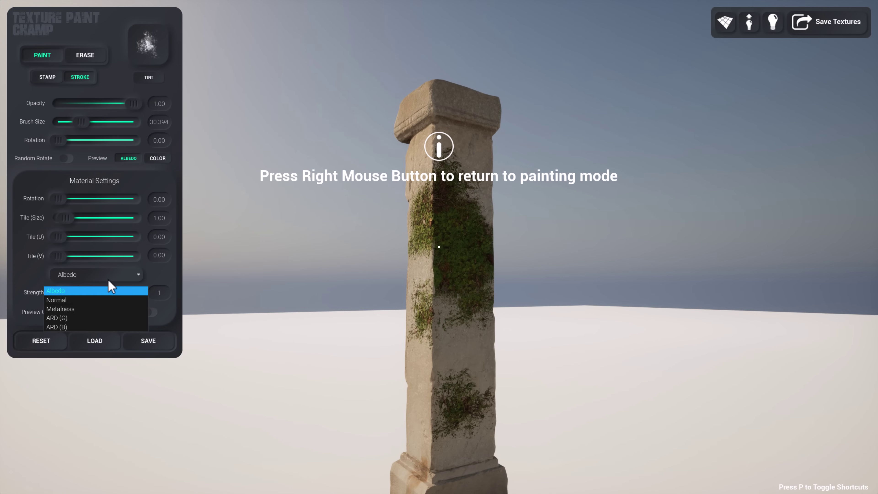
left_click(91, 302)
mouse_move(65, 294)
left_mouse_down()
mouse_move(93, 294)
mouse_move(62, 293)
mouse_move(71, 293)
left_mouse_up()
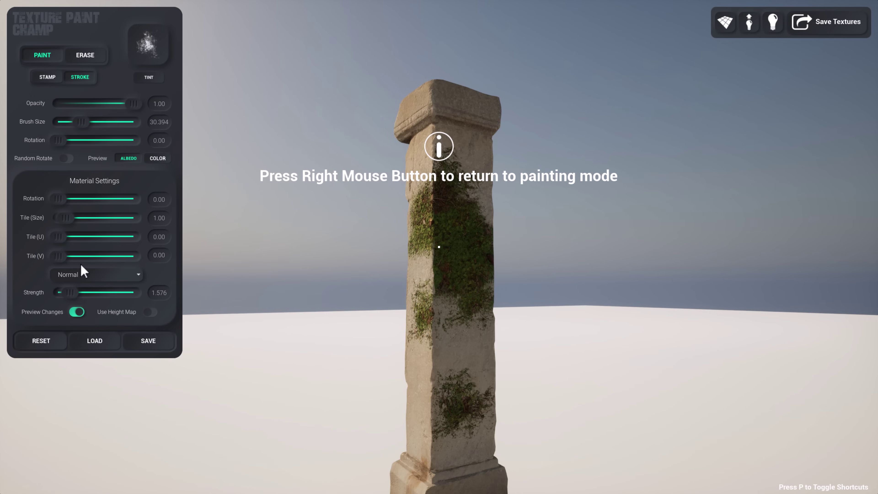
Switch the brush to Erase and remove most of the moss from the column's upper and middle shaft.
left_click(84, 59)
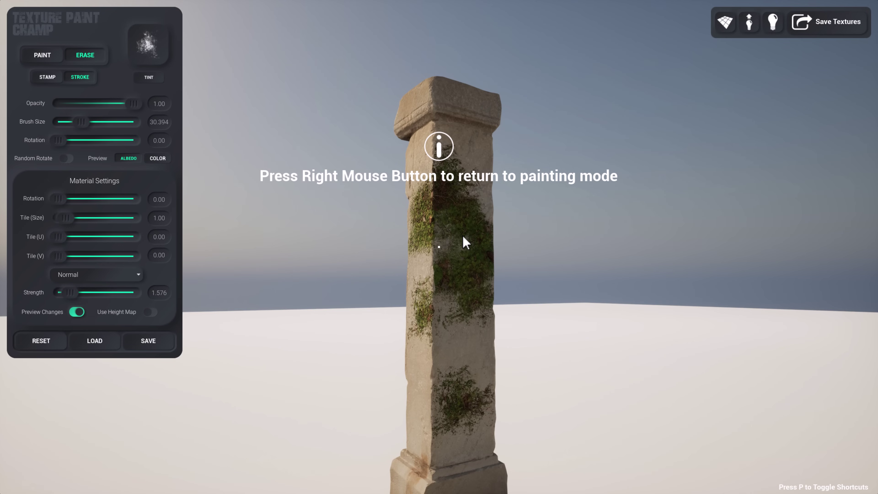
right_click(451, 240)
left_click(439, 246)
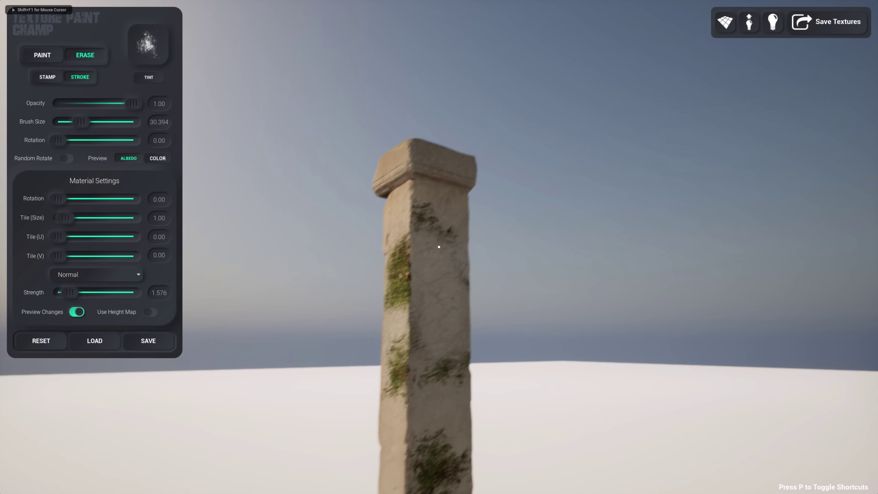
left_click(439, 247)
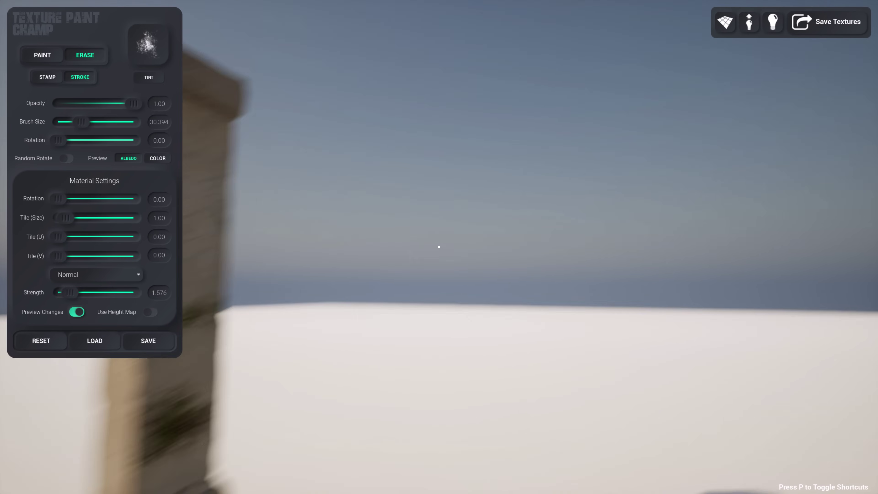
Leave painting mode and toggle the scene lighting to check how the painted column looks.
right_click(438, 247)
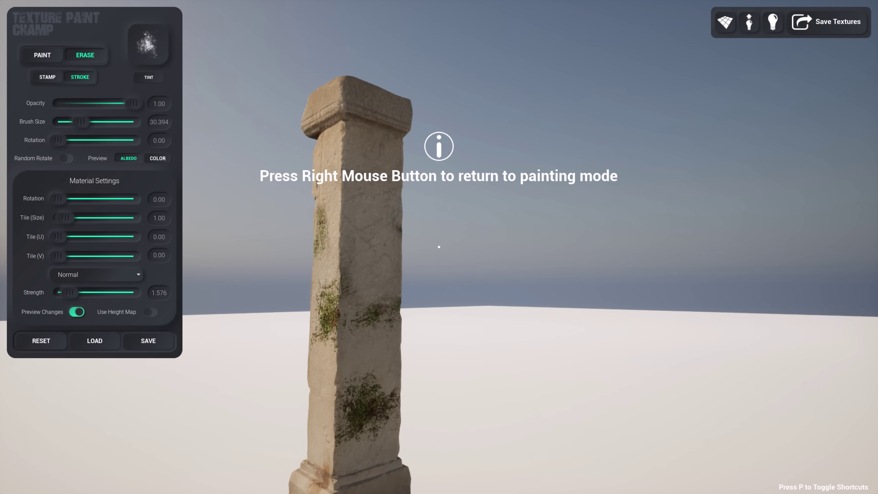
left_click(773, 22)
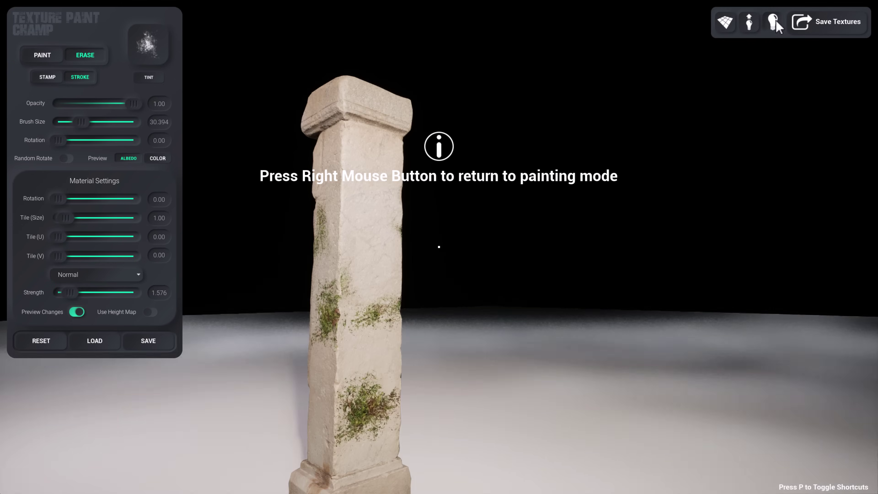
left_click(774, 22)
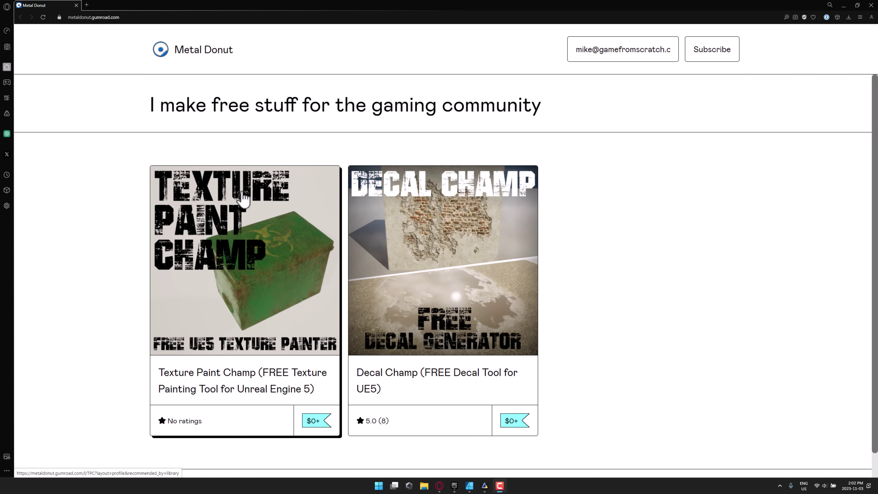
View the Texture Paint Champ product page on Metal Donut's Gumroad store down to its description, and minimize the browser.
left_click(285, 212)
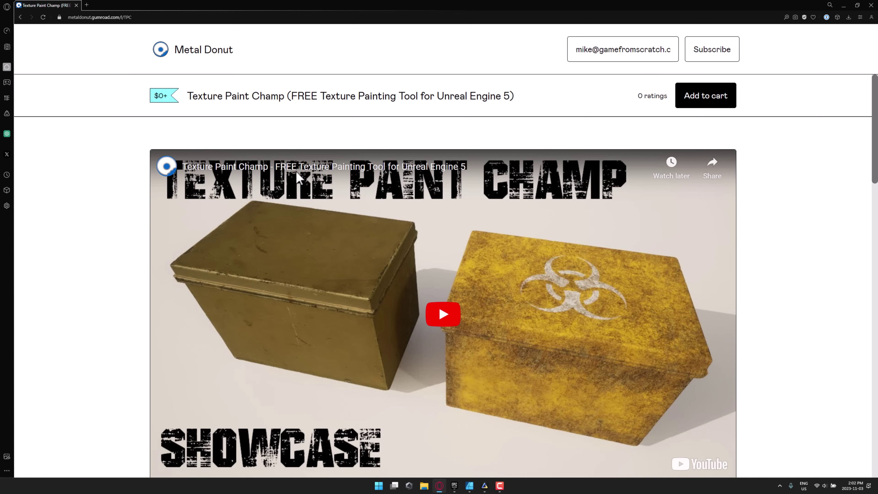
scroll(496, 288, "down", 6)
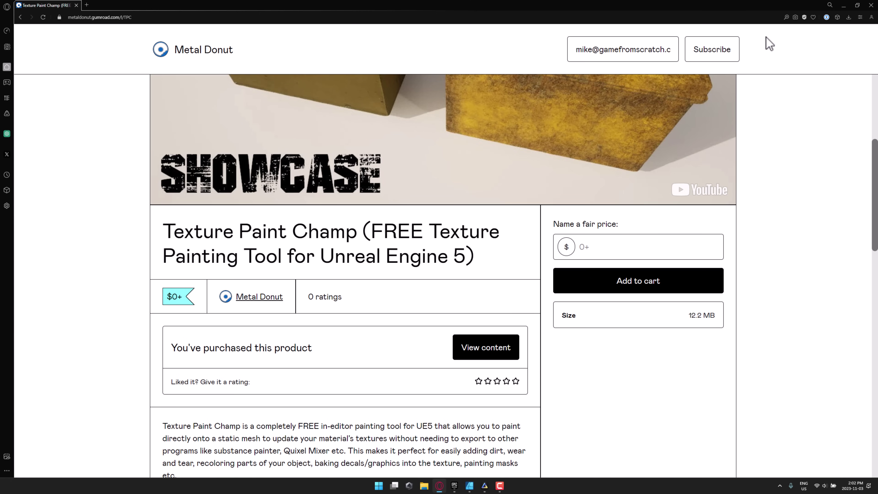
left_click(843, 6)
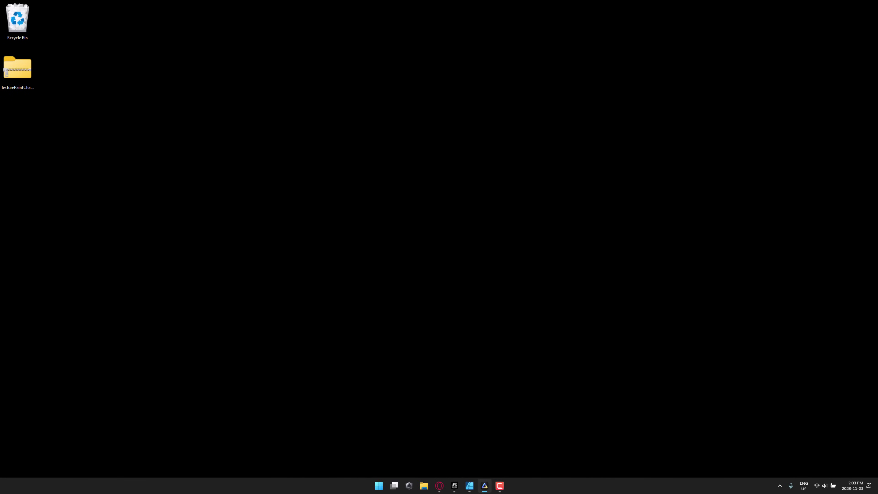
Extract the TexturePaintChamp zip archive on the desktop into its own TexturePaintChamp folder with 7-Zip.
right_click(23, 73)
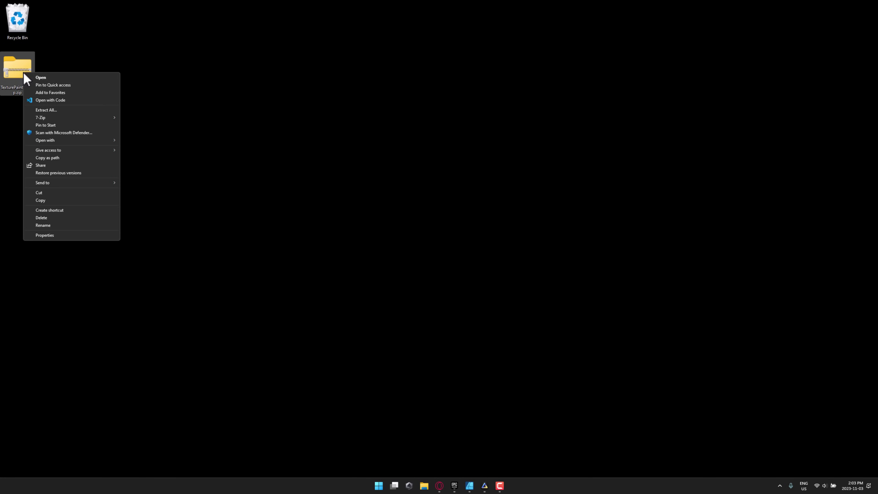
mouse_move(56, 117)
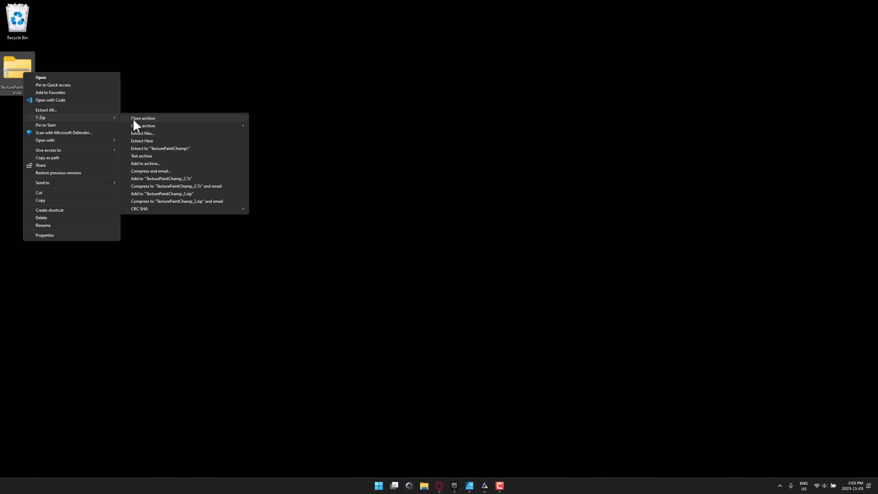
left_click(170, 148)
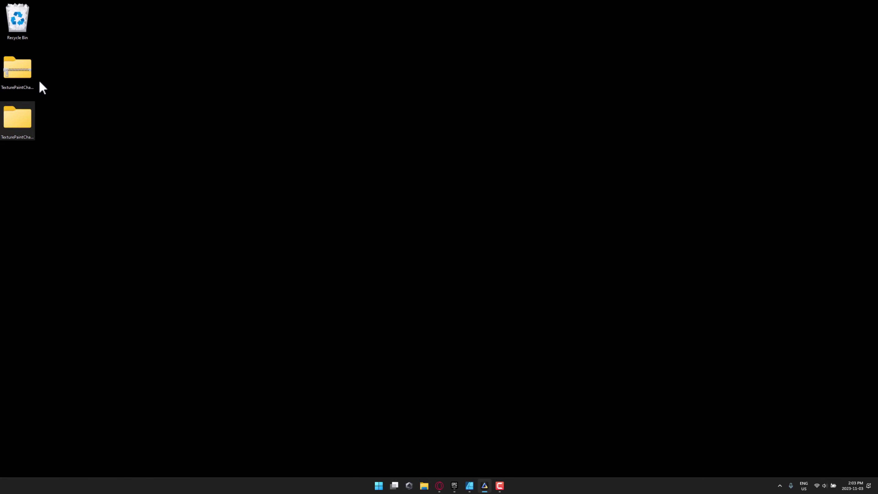
Open TexturePaintChamp.uproject from the extracted folder in Unreal Engine and dismiss the new plugins notification.
double_click(27, 128)
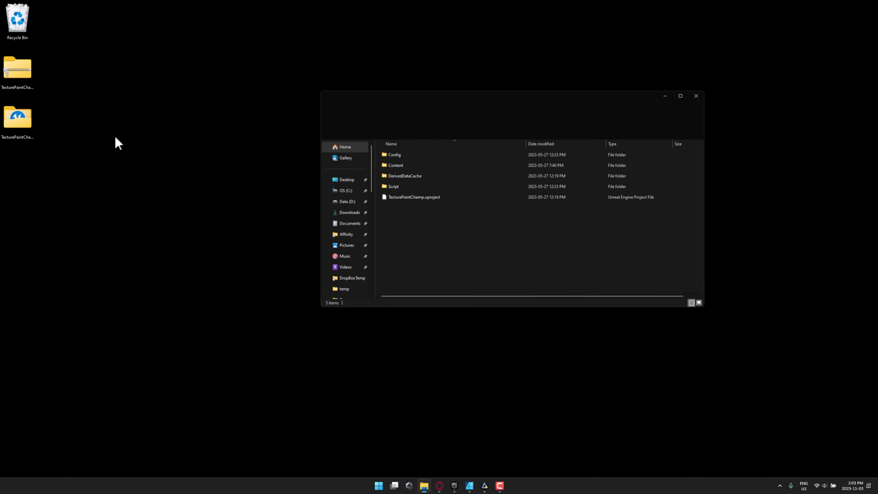
double_click(415, 200)
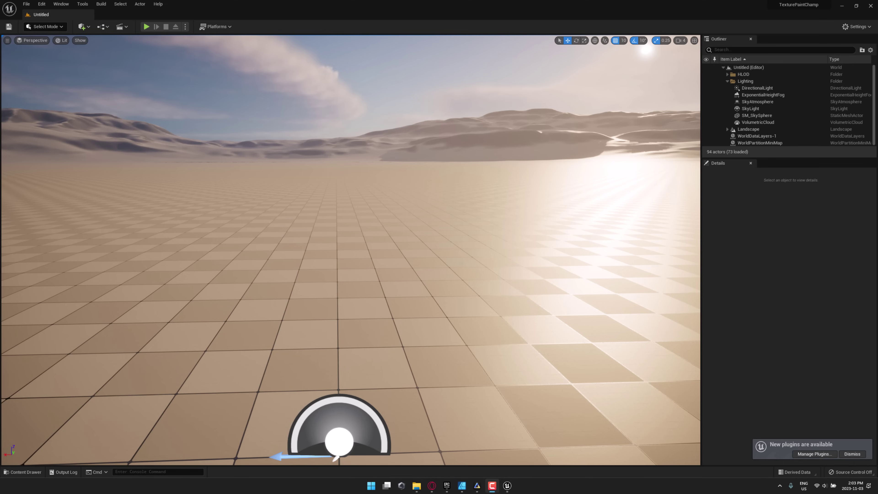
left_click(852, 454)
Open the TextureCreatorLevel level from the project's TexturePaintChamp content folder.
left_click(22, 472)
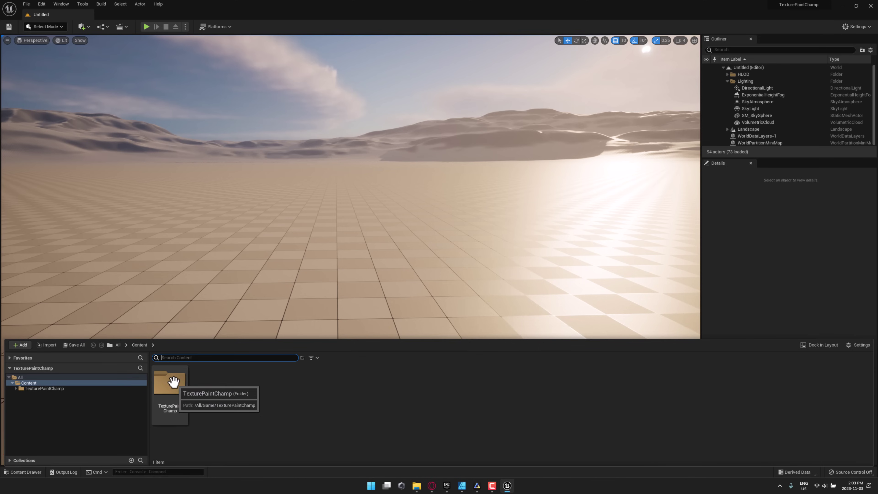
double_click(171, 380)
double_click(488, 386)
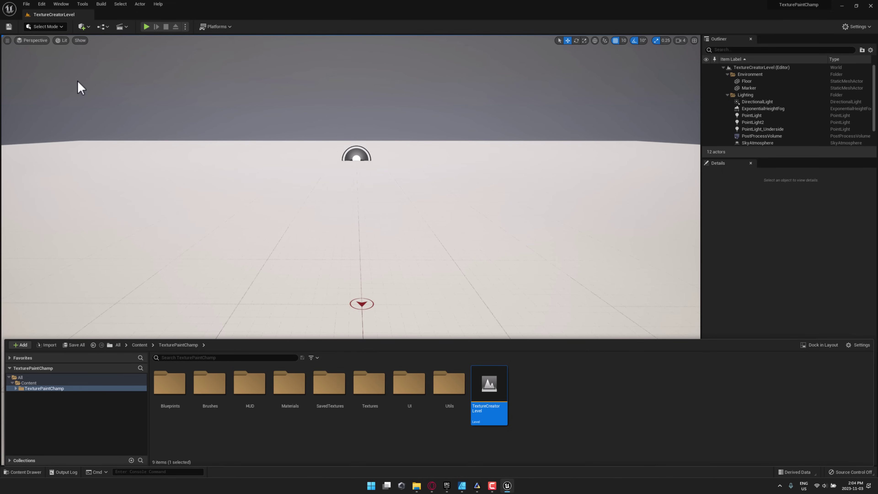
Add the downloaded Roman Column 3D asset to the project from Quixel Bridge's local Megascans at Medium Quality.
left_click(83, 27)
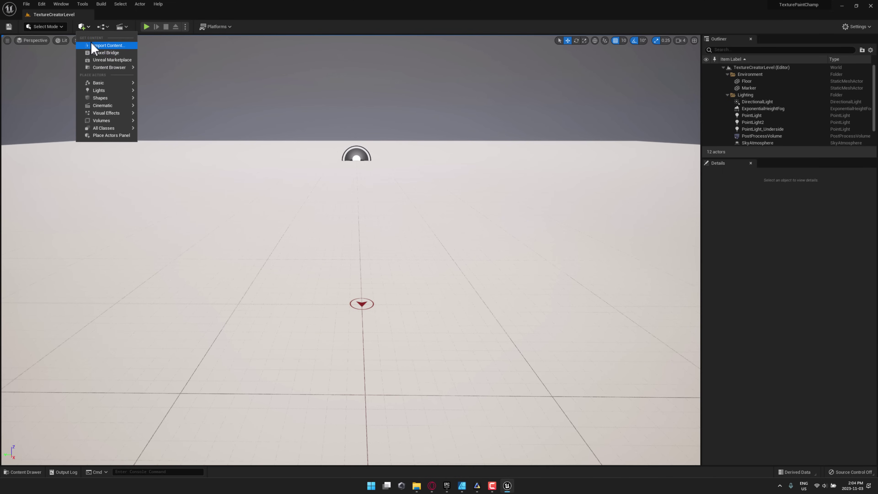
left_click(103, 53)
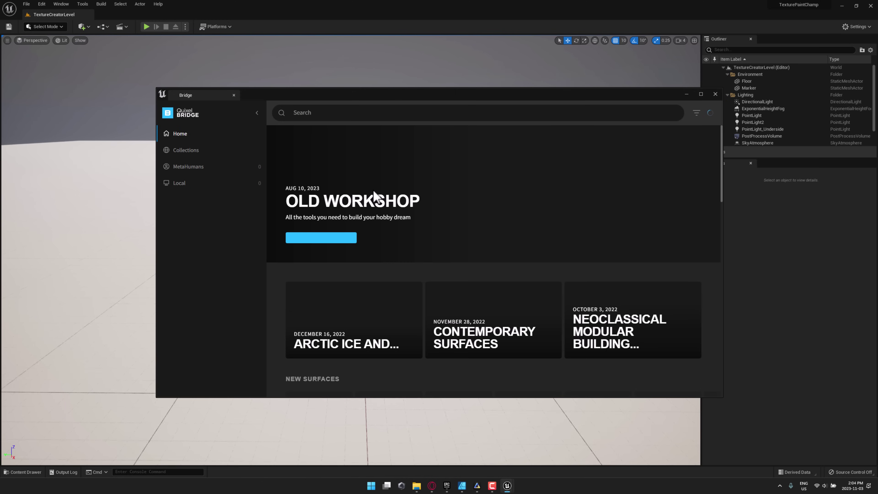
left_click(181, 200)
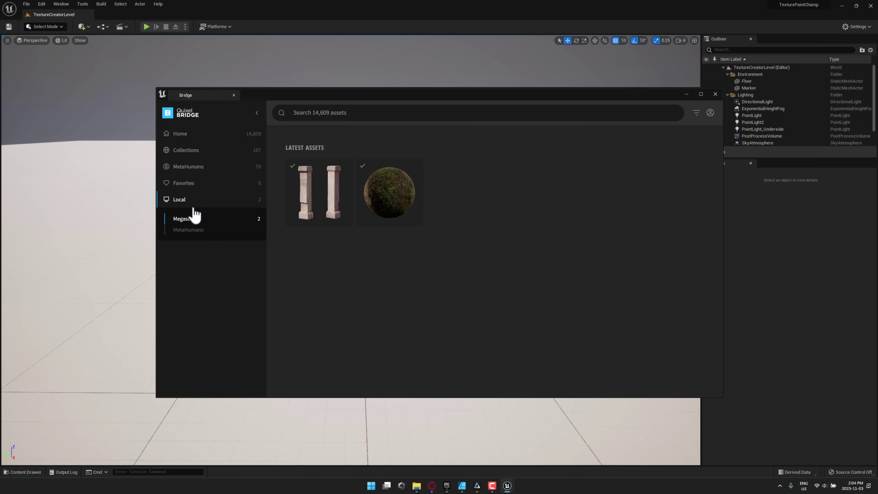
left_click(329, 195)
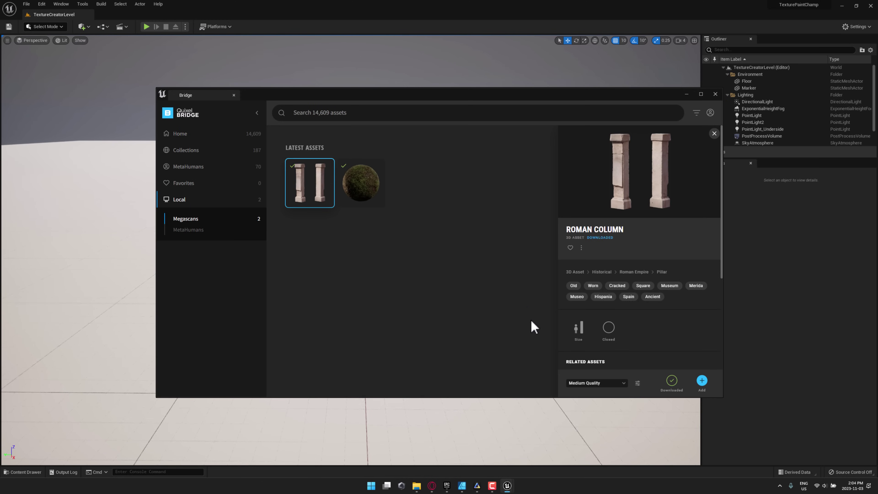
left_click(702, 381)
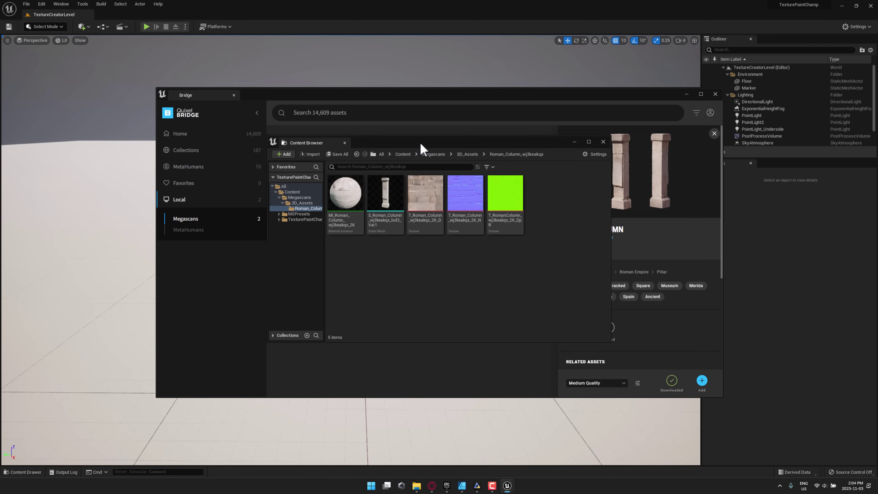
Add the Nordic Forest Ground Moss Coarse surface to the project at Medium Quality and close Quixel Bridge.
left_click_drag(416, 146, 537, 141)
left_click(368, 188)
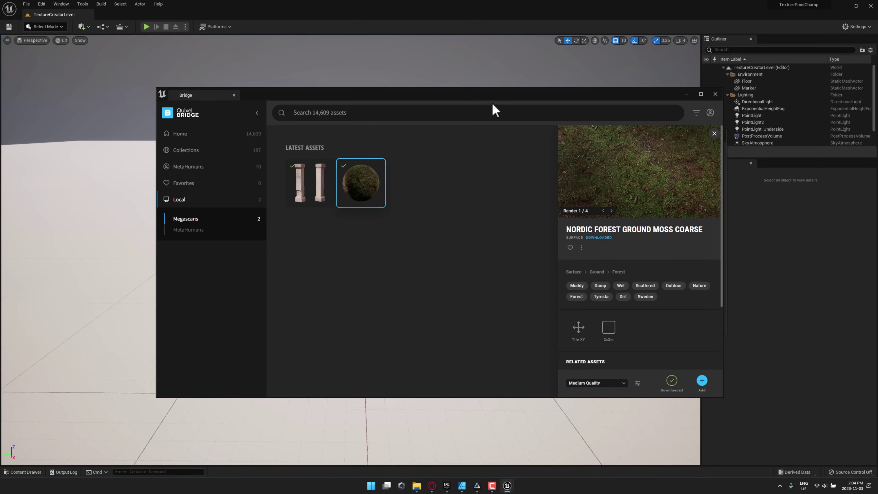
left_click_drag(494, 97, 396, 144)
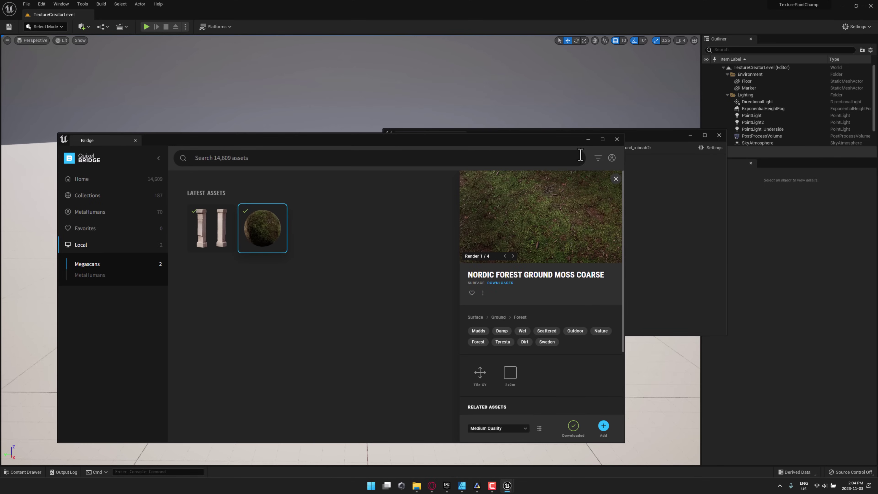
left_click(621, 140)
Place the Roman column static mesh from Megascans/3D_Assets at the red floor marker and rotate it -90° about the Z axis.
left_click(549, 147)
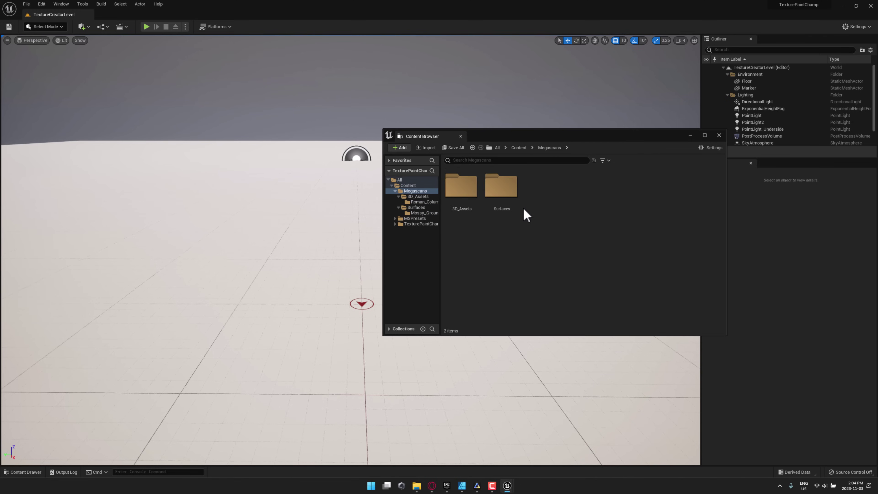
double_click(470, 192)
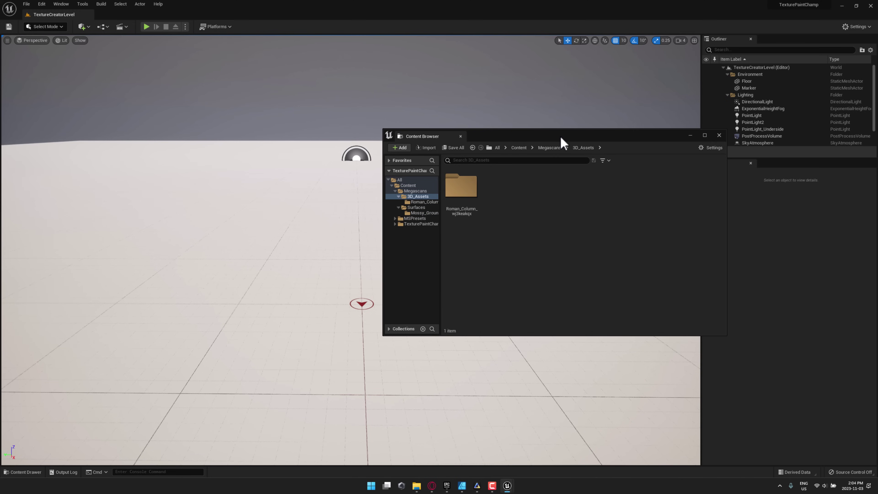
left_click_drag(561, 138, 615, 73)
double_click(516, 120)
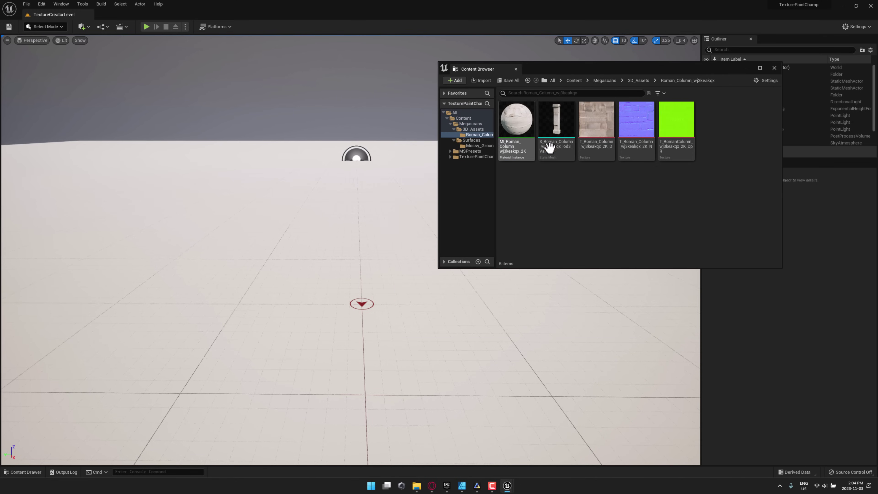
left_click_drag(549, 148, 363, 299)
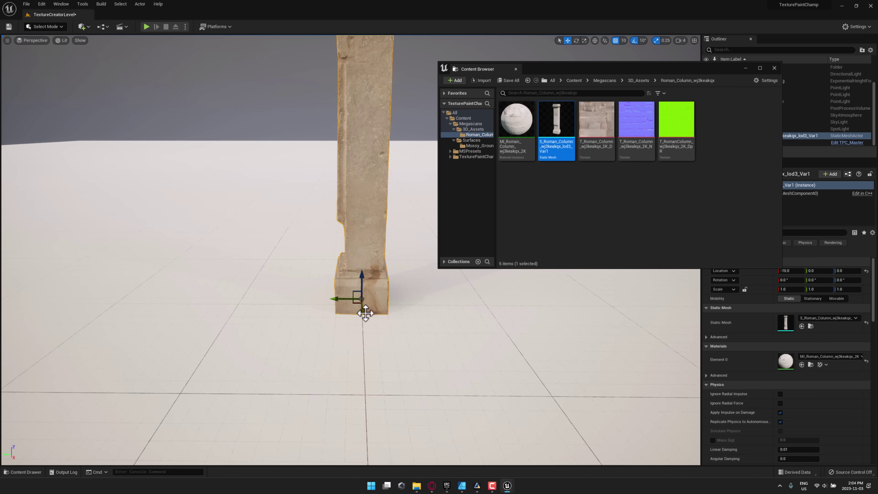
key("e")
left_click_drag(349, 318, 399, 299)
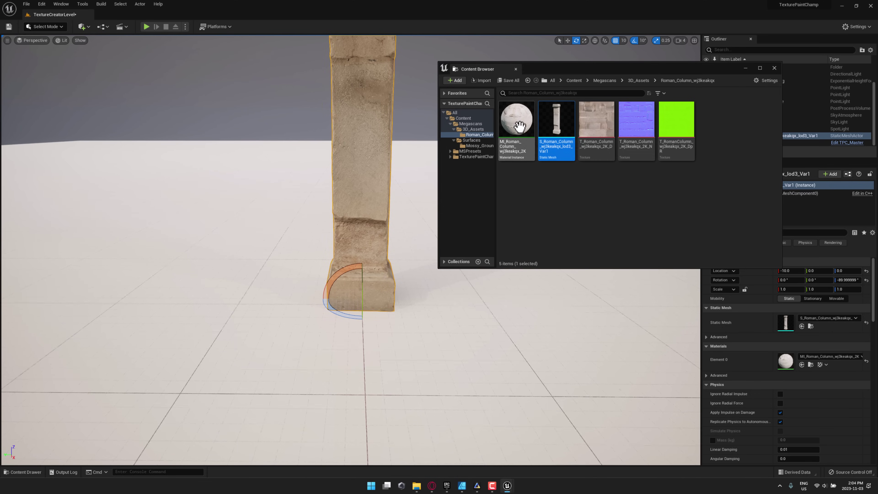
Pick the Roman column in the scene as TPC_Master's Static Mesh to Paint, and expand its Static Mesh Materials and Target Textures.
left_click(745, 68)
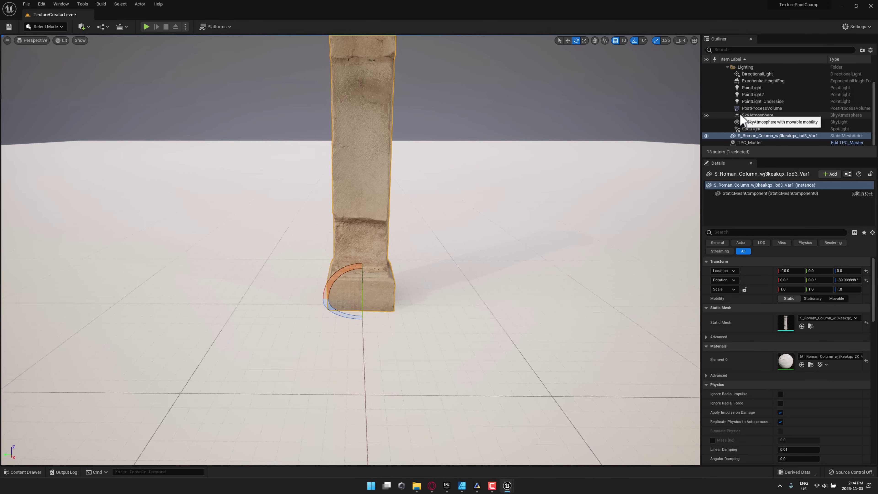
left_click(750, 143)
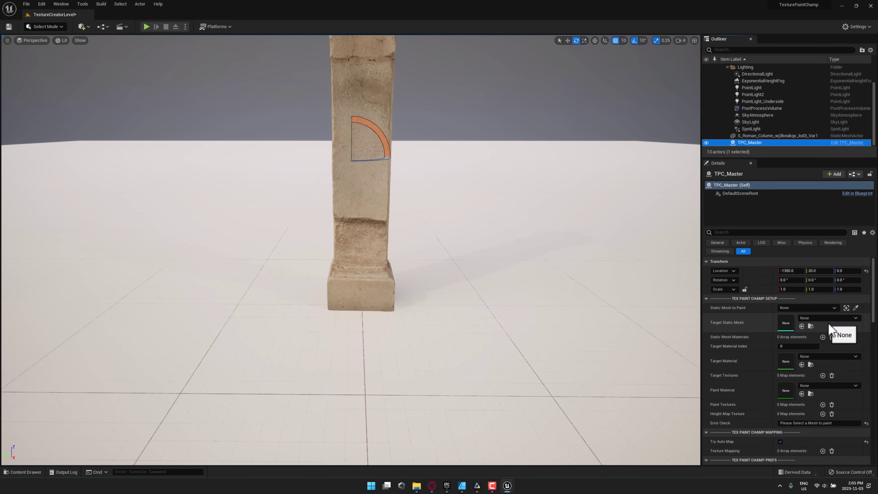
left_click(856, 308)
left_click(359, 198)
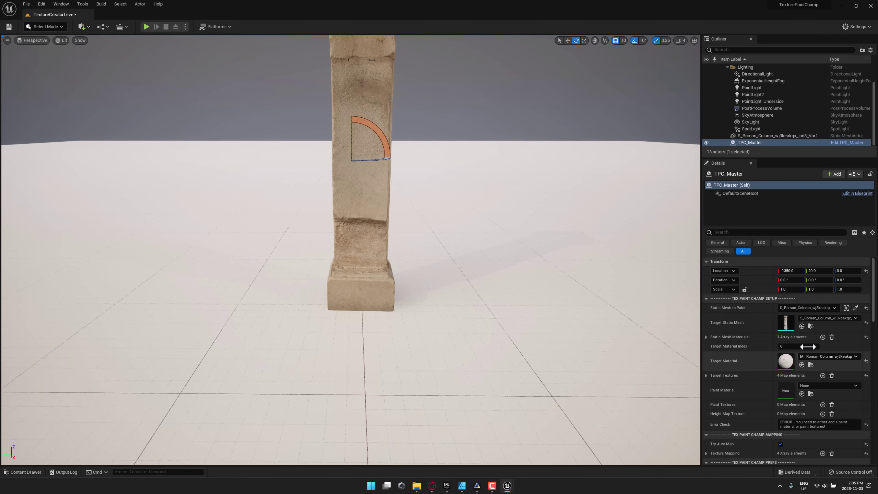
left_click(706, 337)
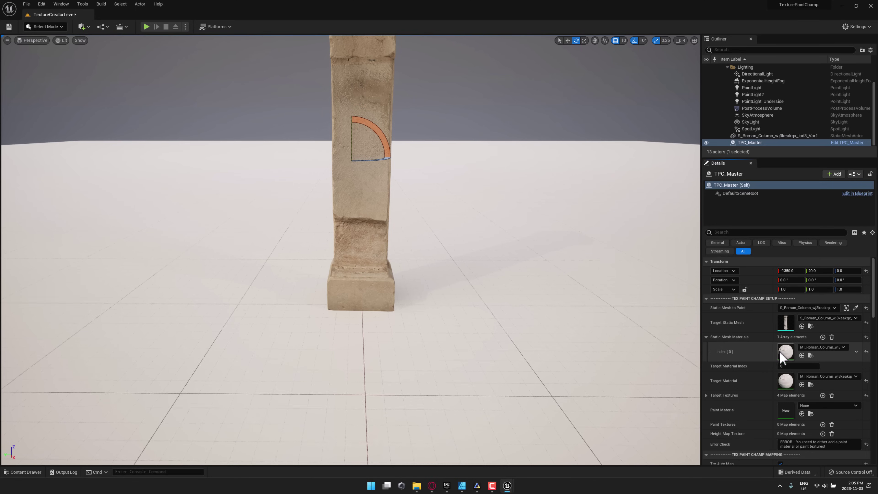
left_click(706, 395)
scroll(708, 398, "down", 2)
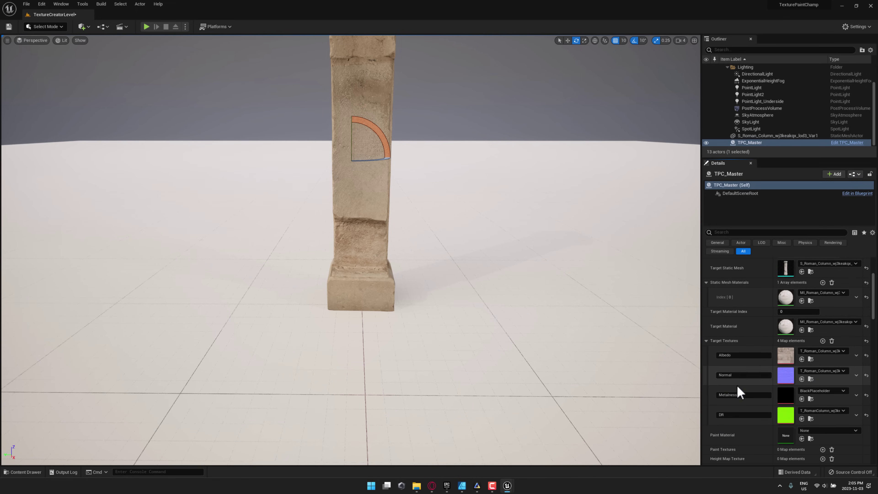
scroll(732, 411, "down", 1)
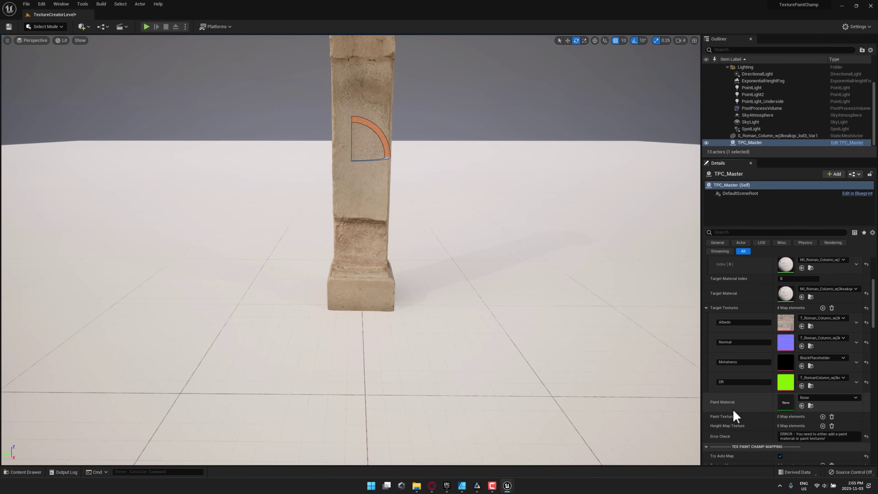
scroll(733, 415, "down", 2)
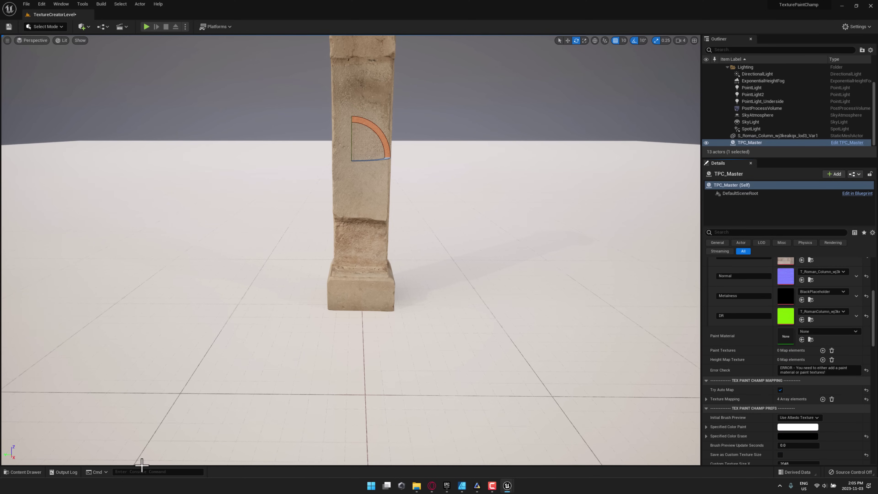
Assign MI_Mossy_Ground_xiboab2r_2K from the Megascans Surfaces folder as TPC_Master's Paint Material.
left_click(24, 472)
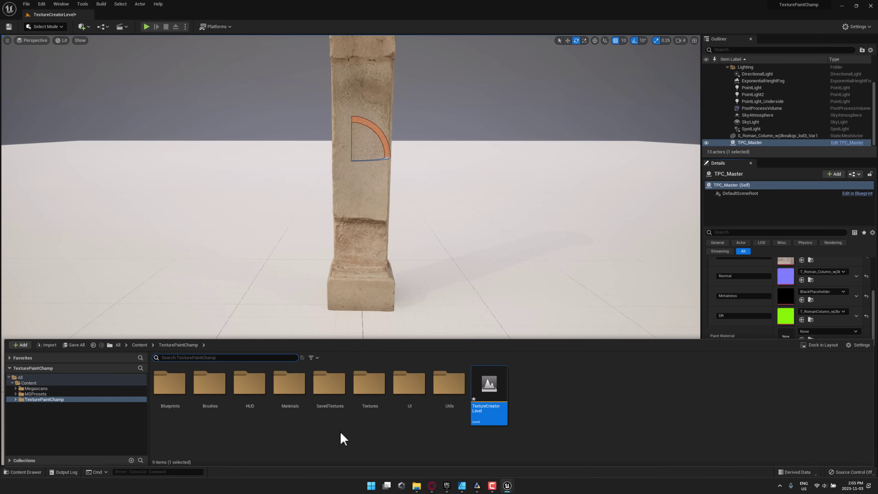
double_click(290, 382)
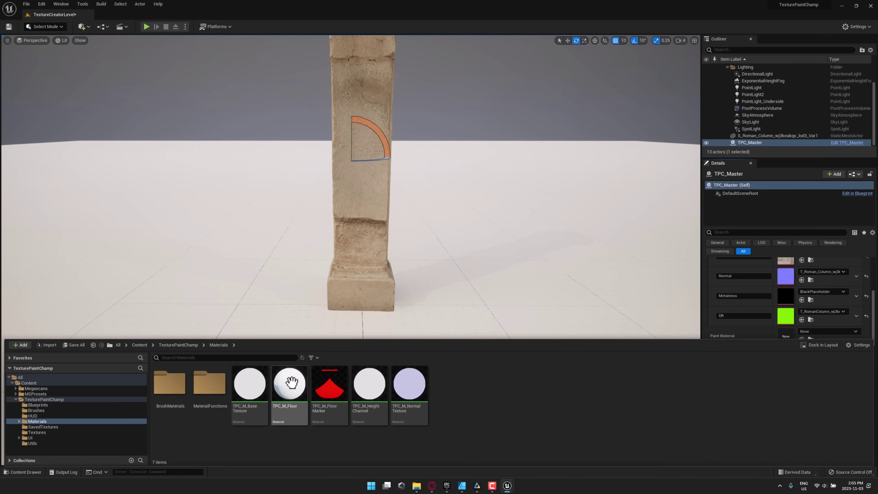
left_click(30, 389)
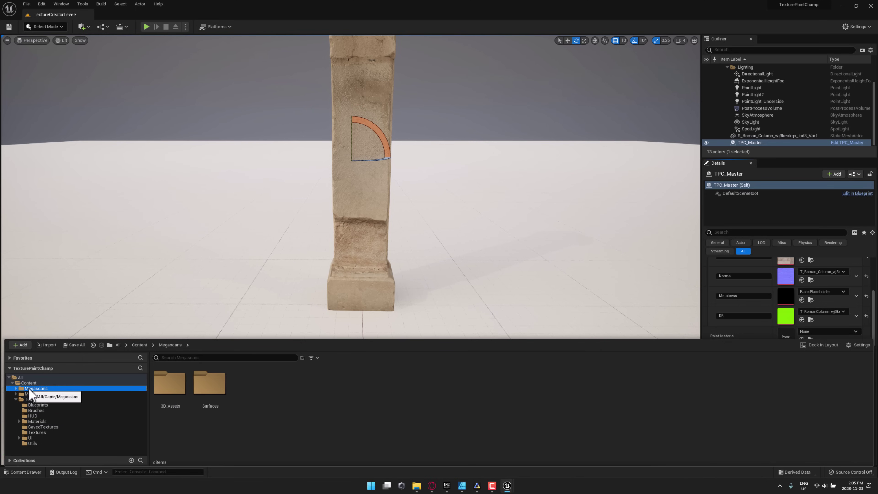
double_click(208, 389)
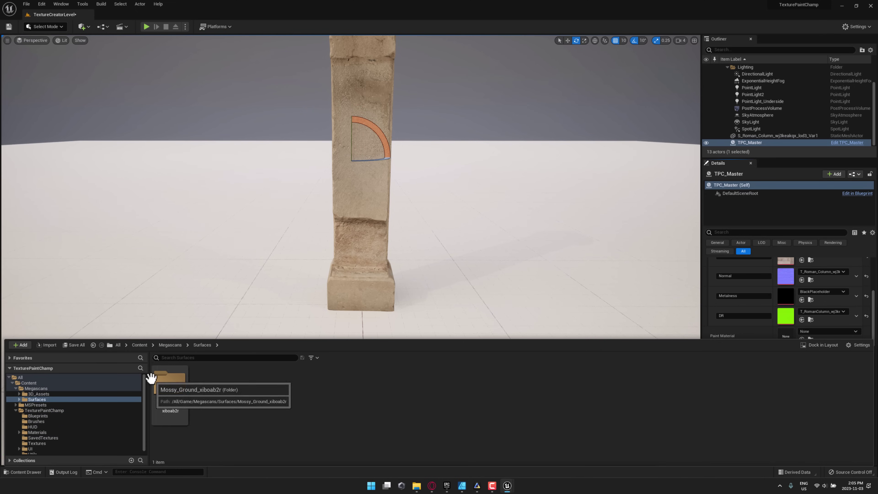
double_click(166, 383)
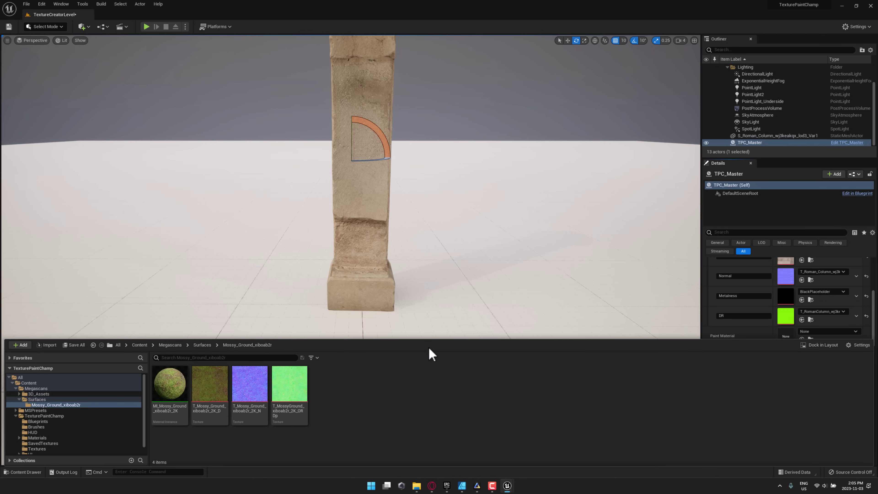
scroll(755, 268, "down", 1)
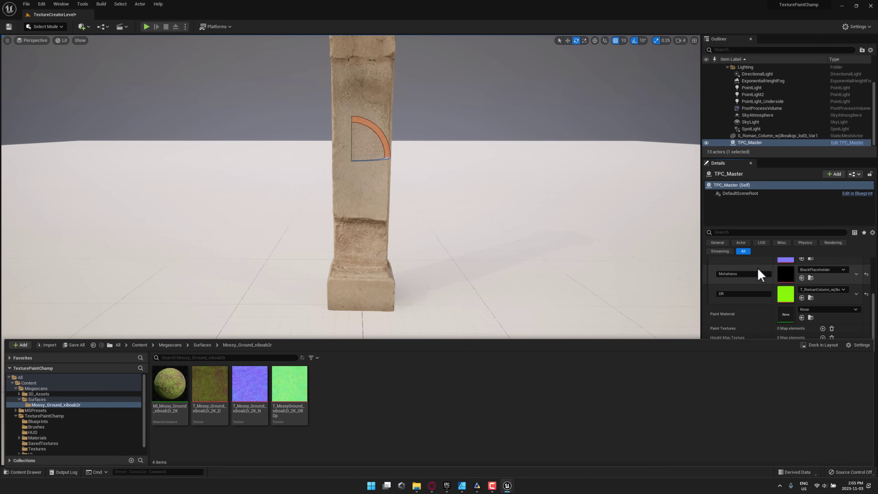
left_click_drag(169, 383, 807, 308)
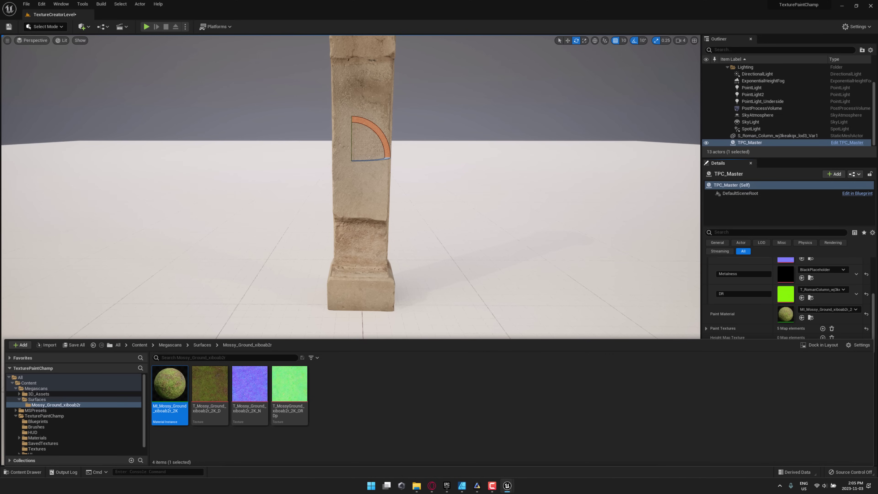
scroll(758, 322, "down", 1)
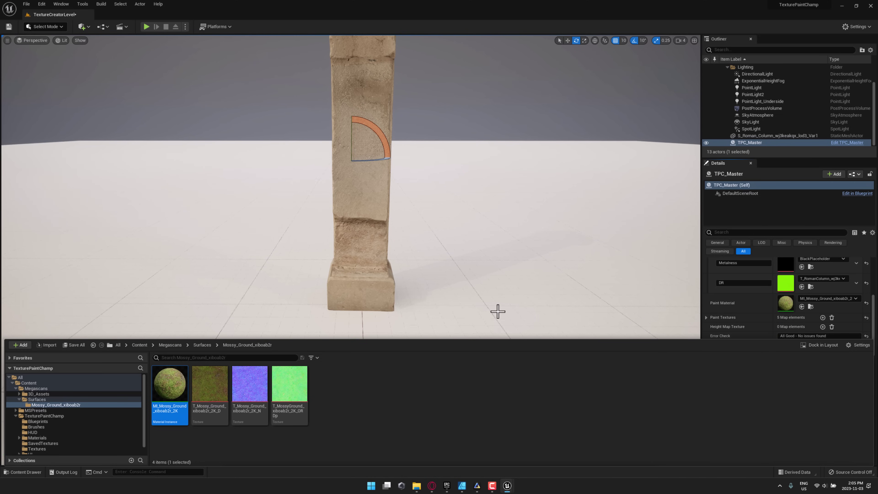
left_click(524, 309)
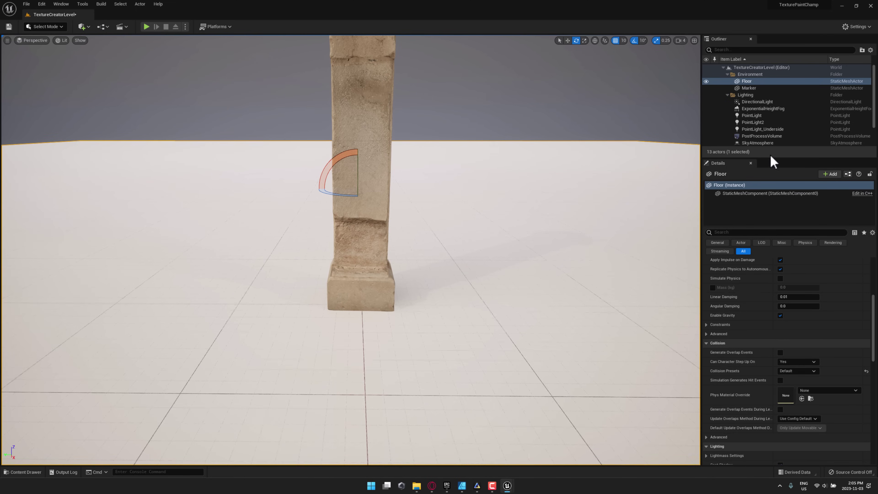
Examine TPC_Master's Texture Mapping, including the Index 0 entry, its Target Textures and the Tex Paint Champ preferences.
left_click(760, 142)
scroll(769, 294, "down", 2)
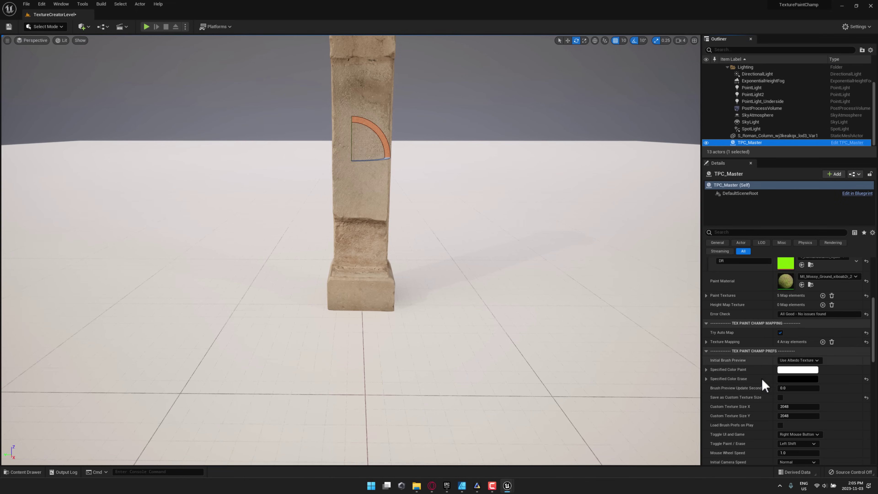
scroll(766, 386, "down", 1)
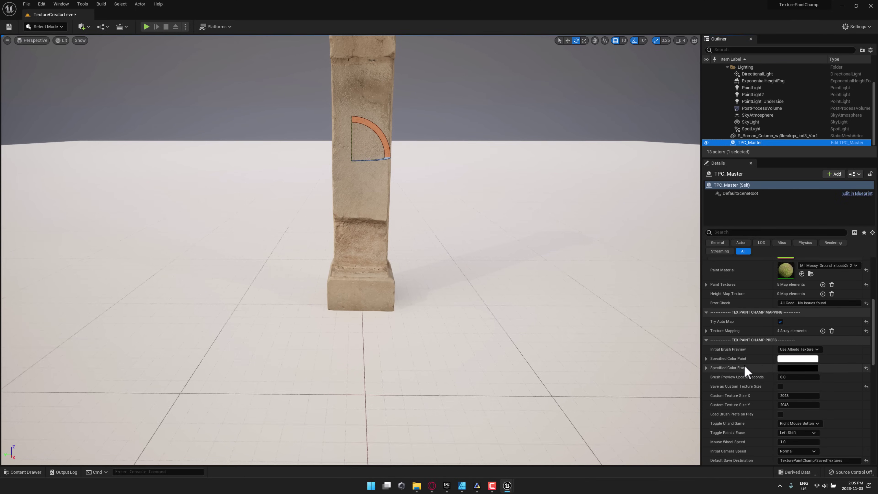
mouse_move(732, 323)
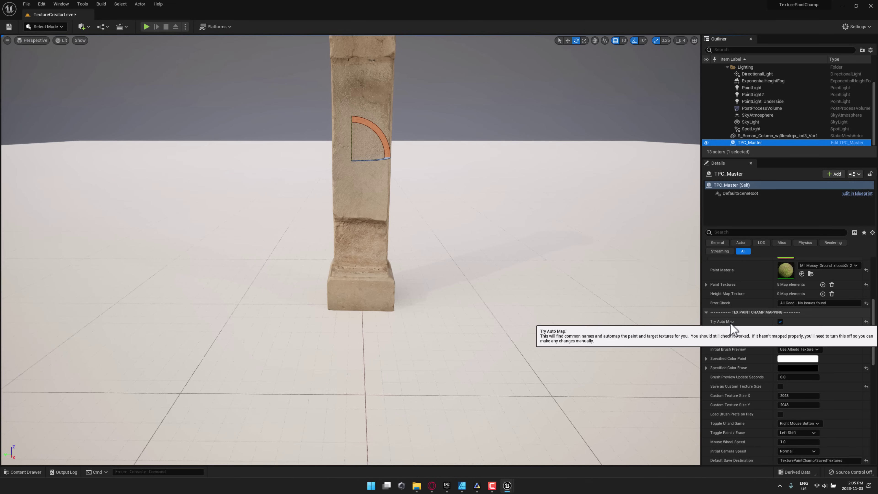
left_click(706, 331)
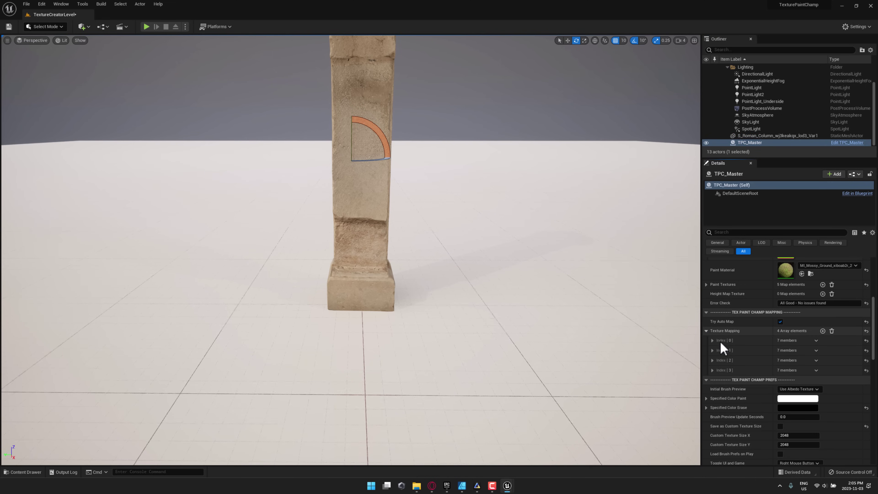
scroll(729, 360, "down", 3)
left_click(712, 307)
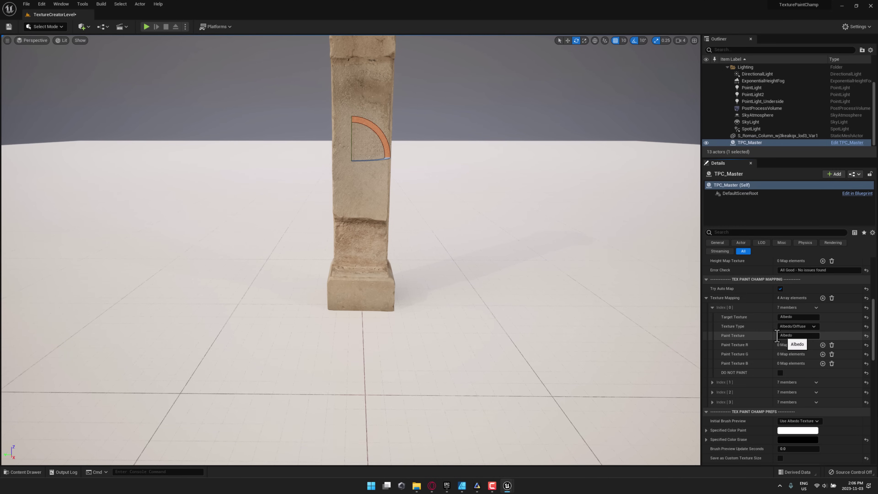
scroll(784, 337, "up", 6)
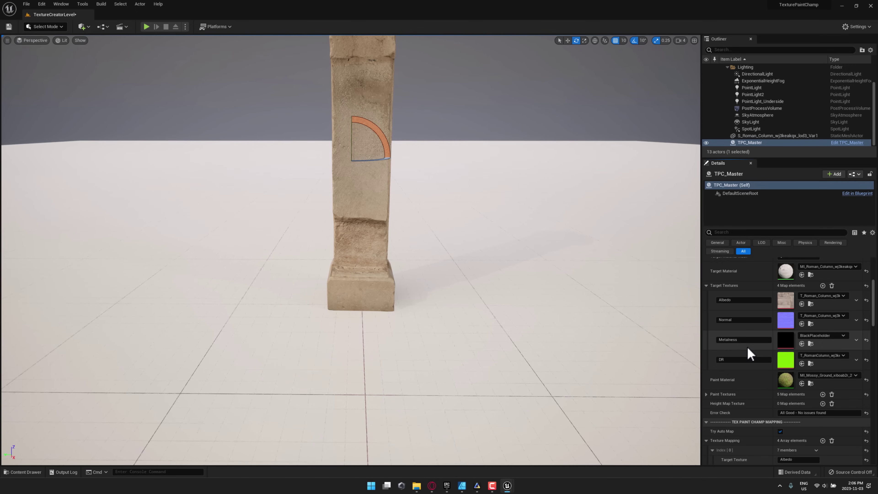
scroll(747, 348, "down", 5)
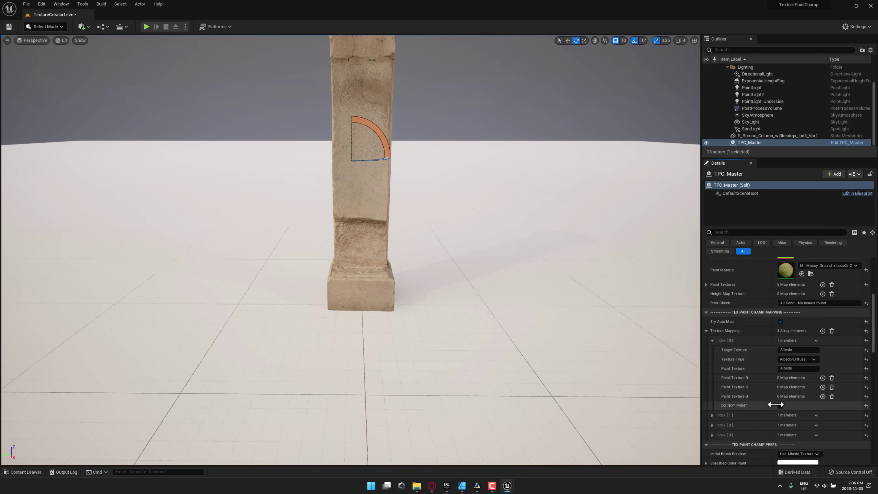
scroll(775, 405, "down", 3)
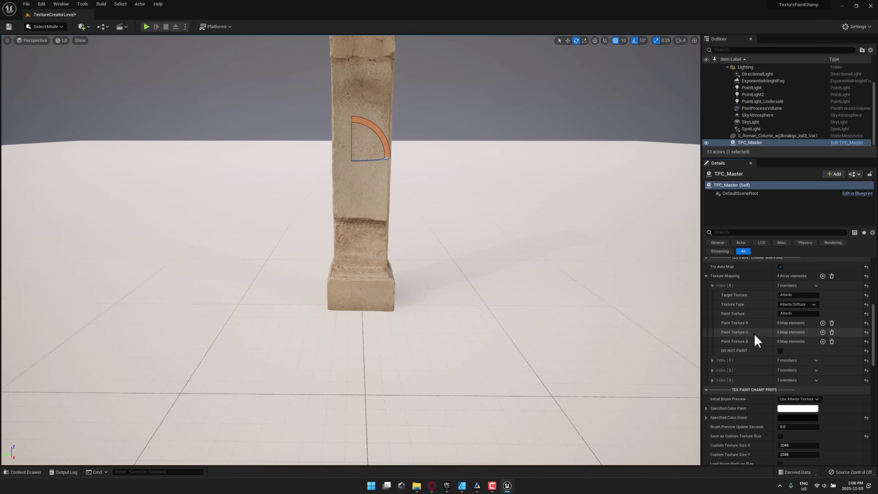
scroll(755, 336, "down", 2)
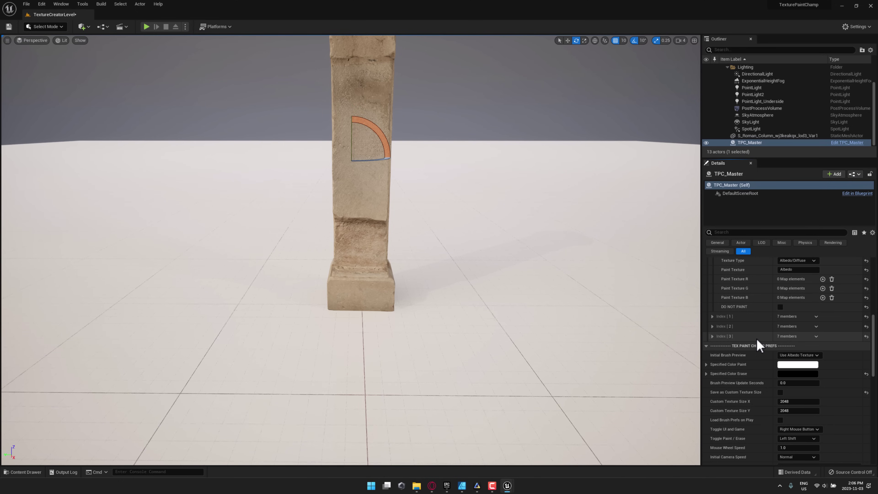
scroll(756, 346, "down", 3)
scroll(756, 345, "up", 2)
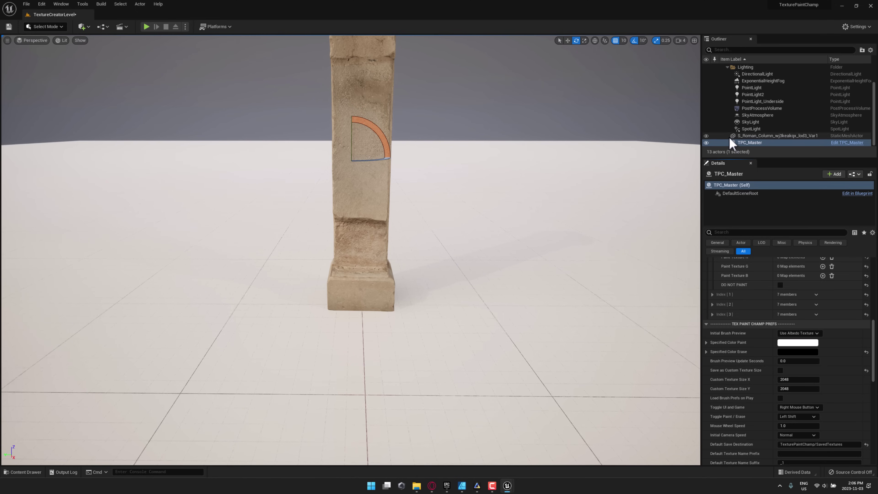
Play the level in the editor and use painting mode to move the view close to the column's shaft.
left_click(146, 26)
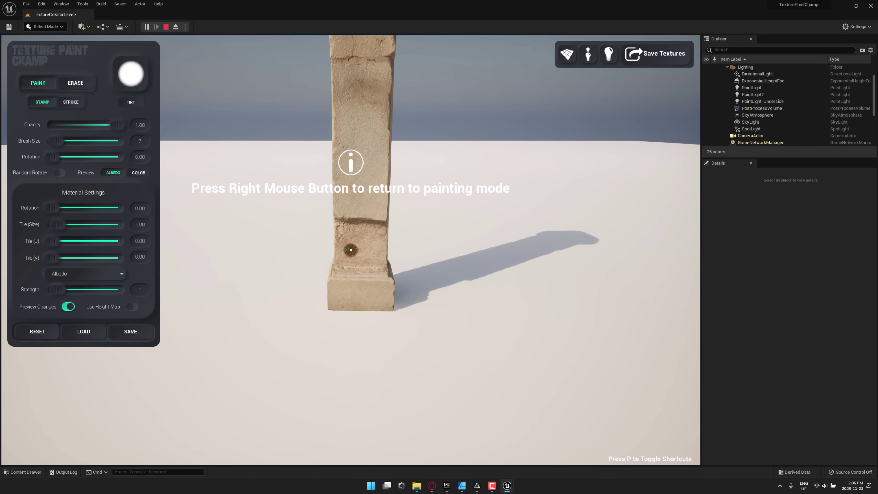
right_click(471, 229)
right_click(488, 249)
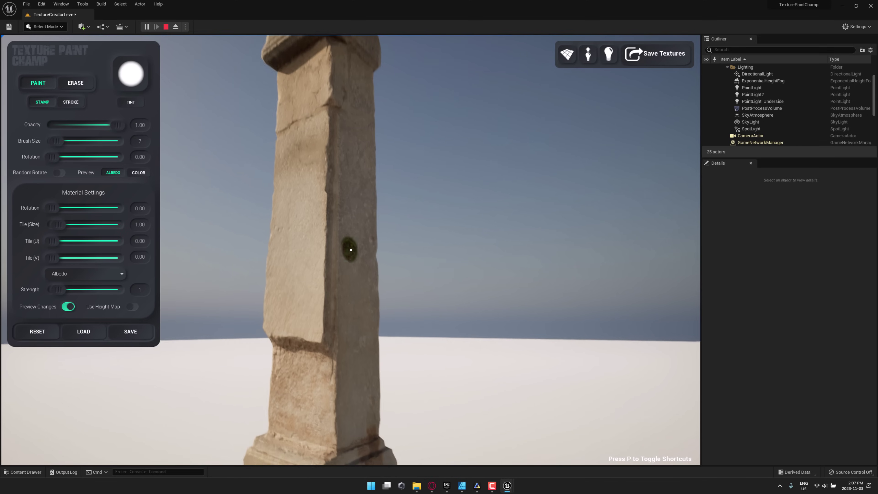
right_click(351, 249)
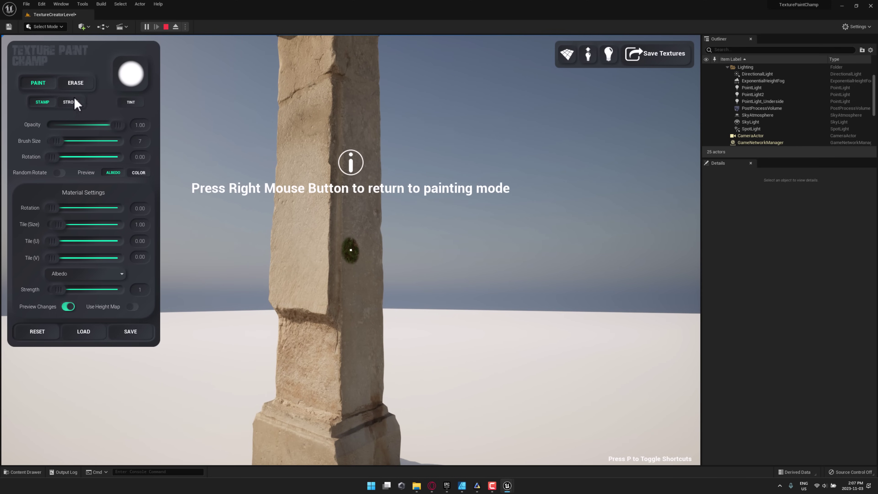
Choose the splatter brush in the third row of the brush set and set Brush Size to about 29.5.
left_click(128, 77)
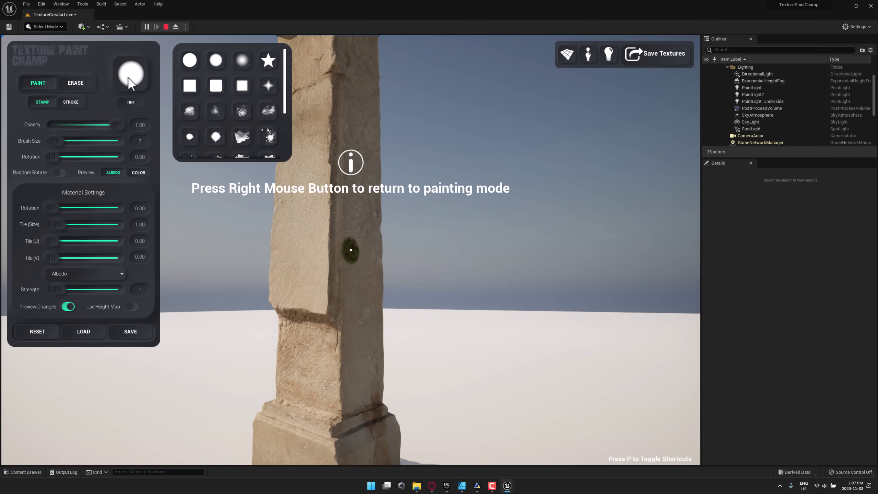
left_click(242, 112)
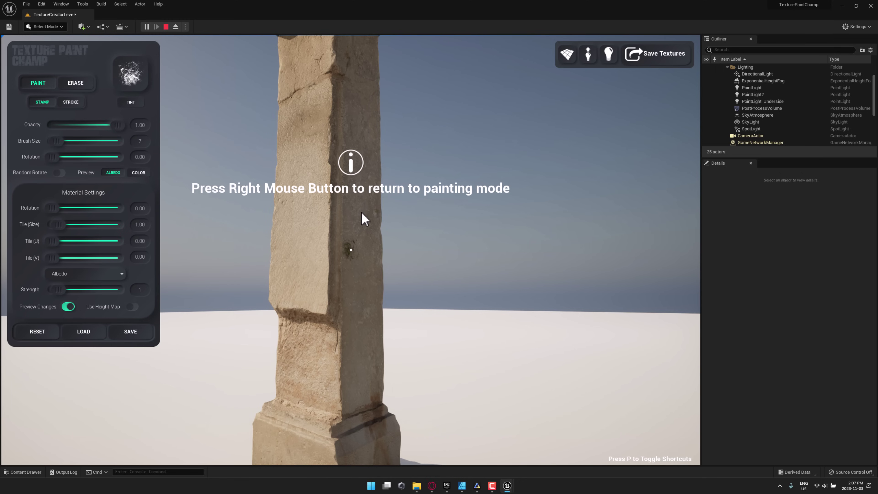
left_click_drag(57, 145, 72, 141)
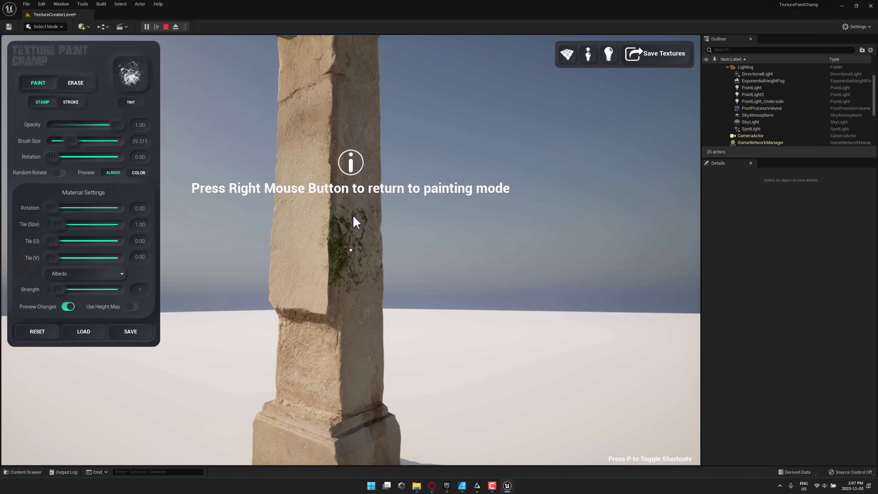
Stamp moss patches in several spots on two adjoining faces of the column, and leave painting mode.
right_click(358, 225)
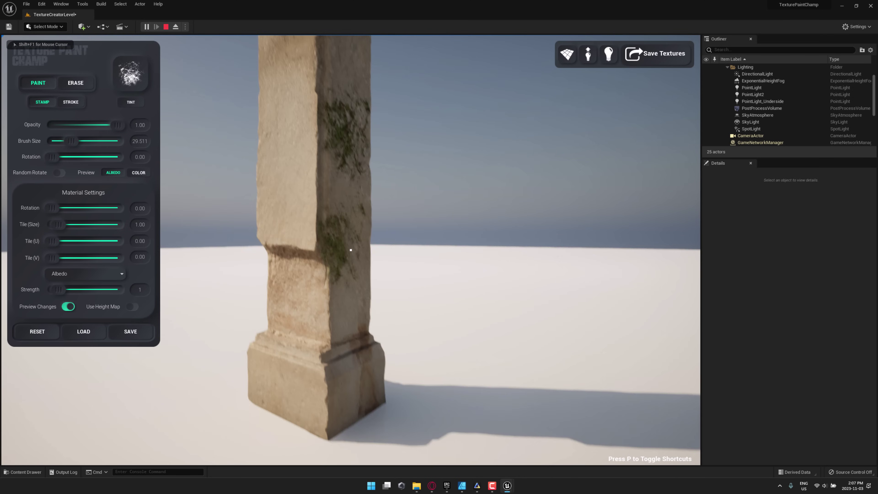
left_click(350, 250)
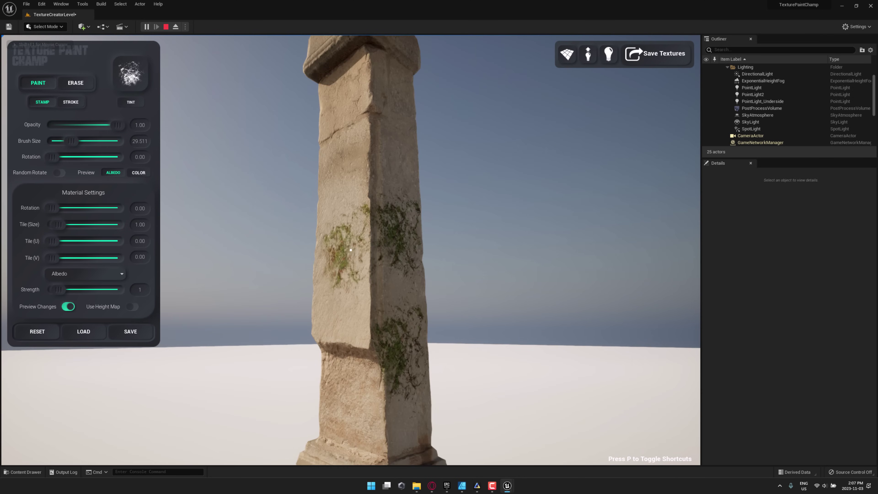
left_click(350, 250)
right_click_drag(350, 249, 351, 249)
key("shift+F1")
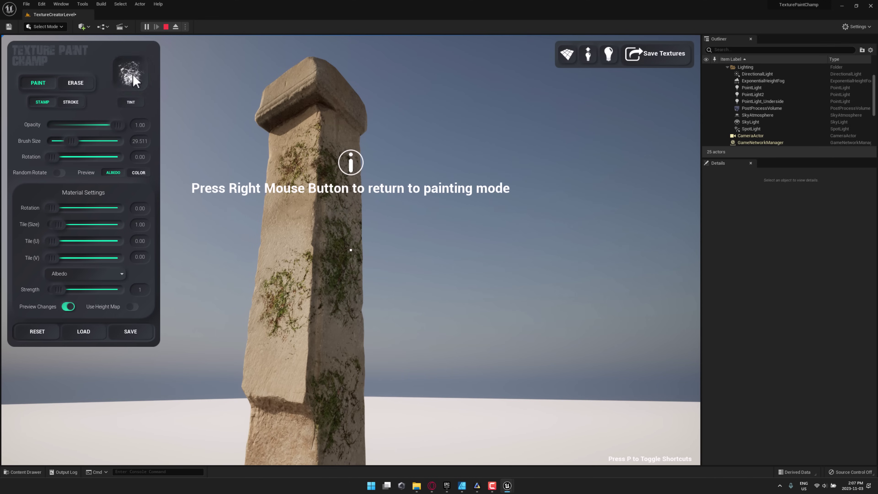
Choose the soft round brush in stroke mode and cover an adjoining unpainted face of the column with moss.
left_click(133, 76)
left_click(240, 64)
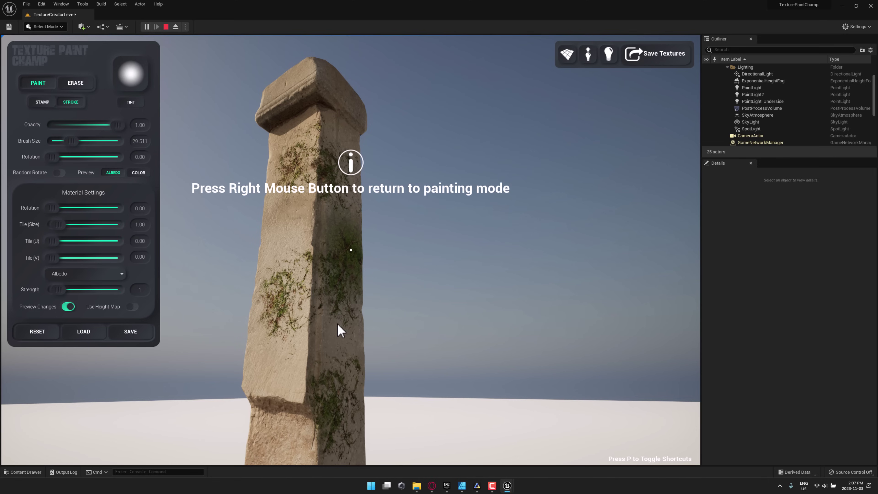
right_click(332, 315)
key("a")
key("w")
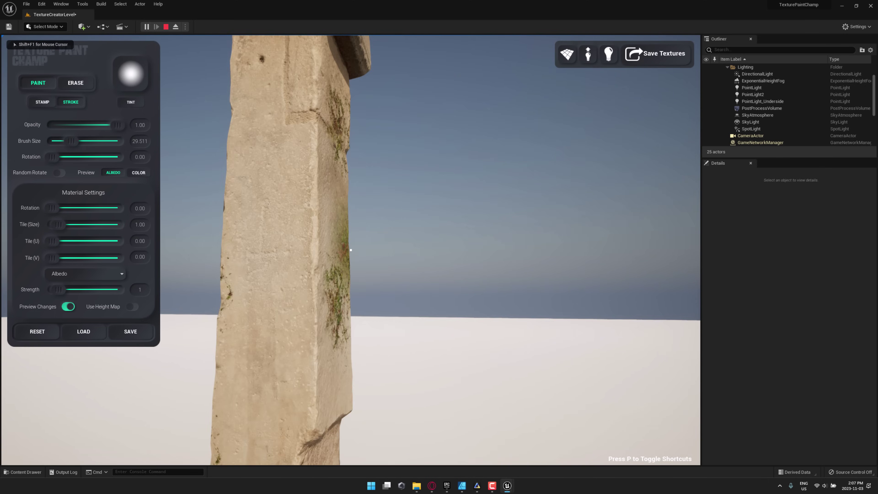
left_click_drag(350, 249, 350, 249)
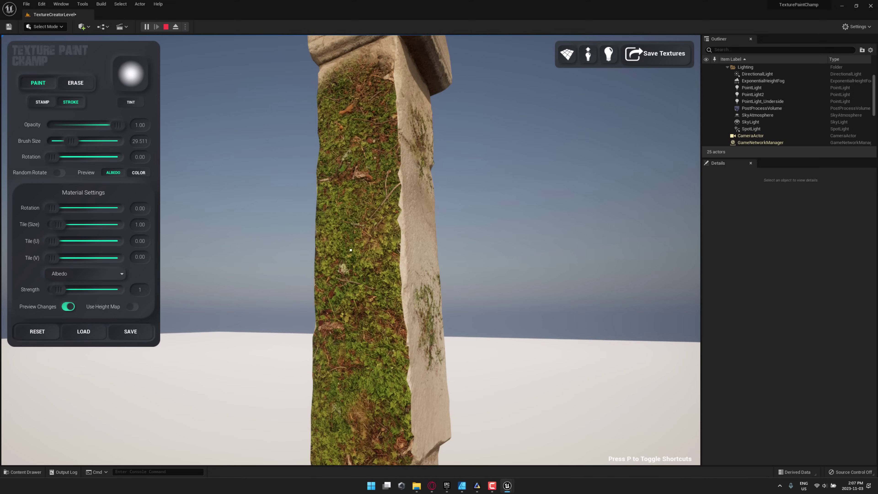
right_click_drag(350, 250, 351, 250)
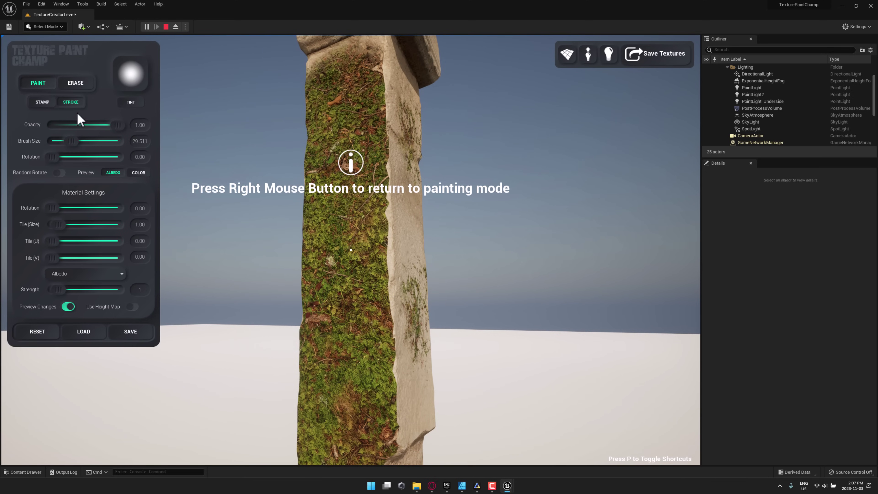
Switch to erasing with Brush Size about 10.2 and erase a long vertical strip down the middle of the moss-covered face.
left_click(76, 85)
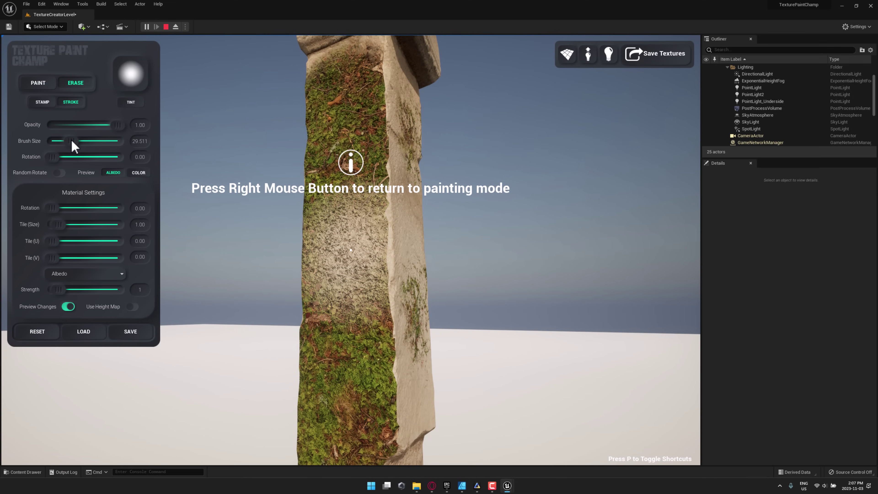
left_click_drag(74, 145, 59, 146)
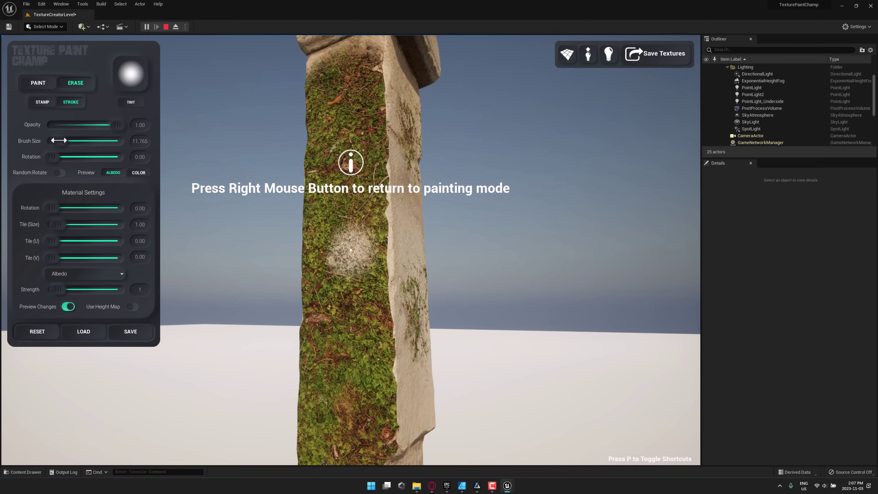
right_click(330, 112)
left_click_drag(351, 250, 350, 250)
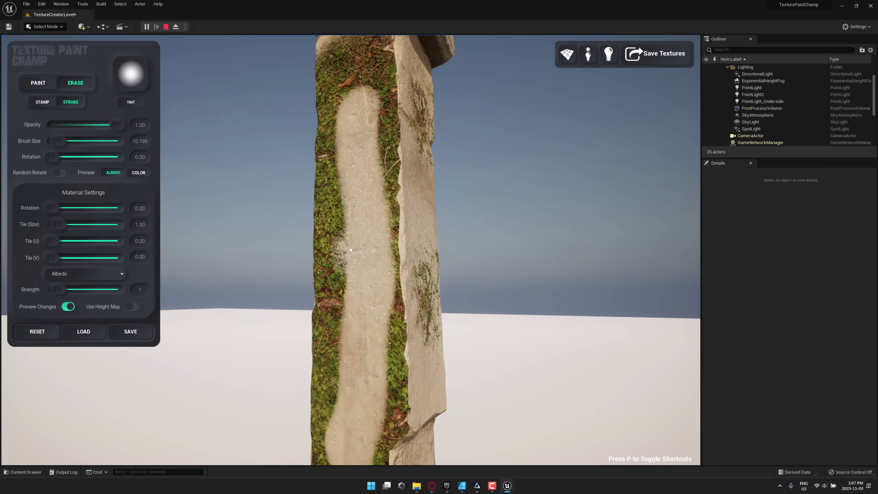
right_click_drag(350, 249, 350, 249)
right_click(351, 250)
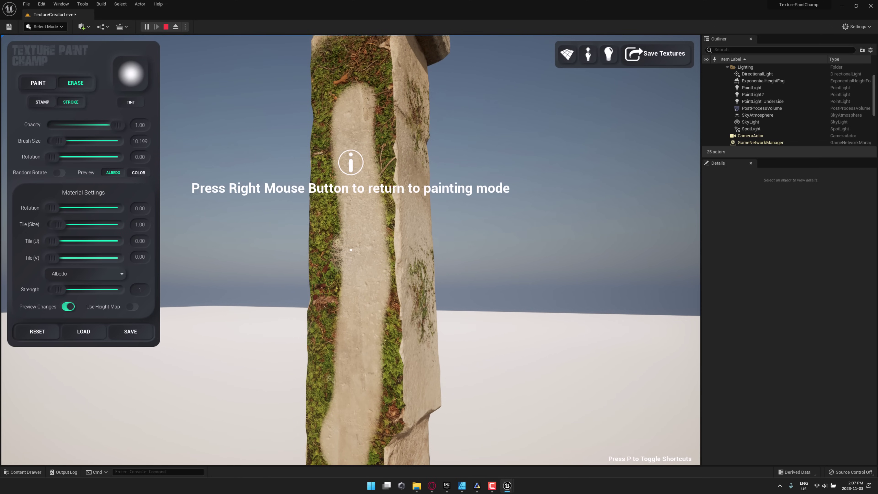
Raise the Normal strength to about 7.1 in the material settings.
left_click(78, 277)
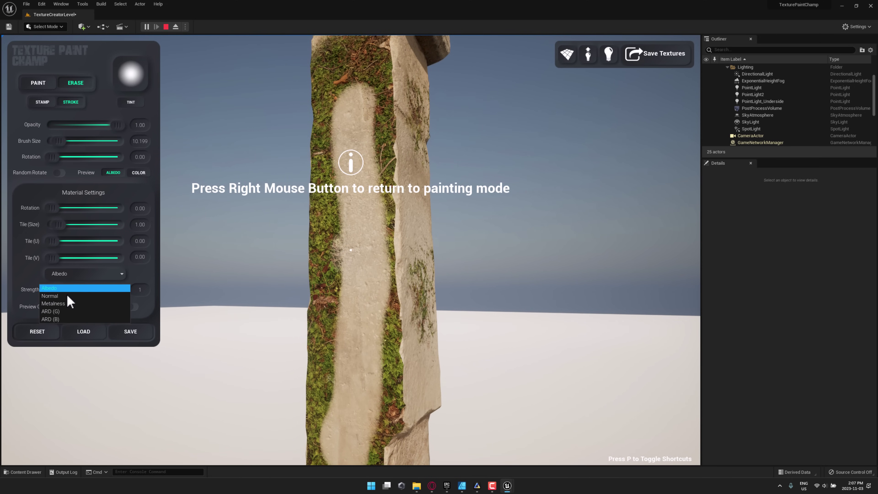
left_click(68, 299)
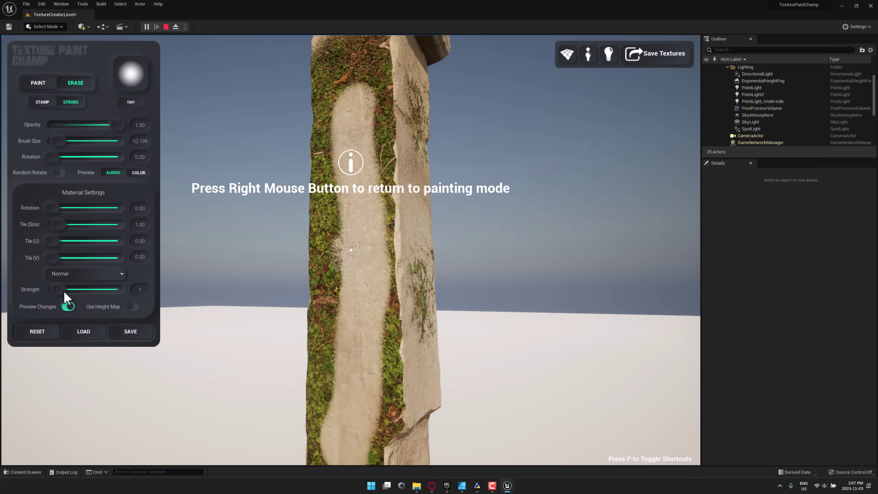
left_click_drag(64, 290, 94, 289)
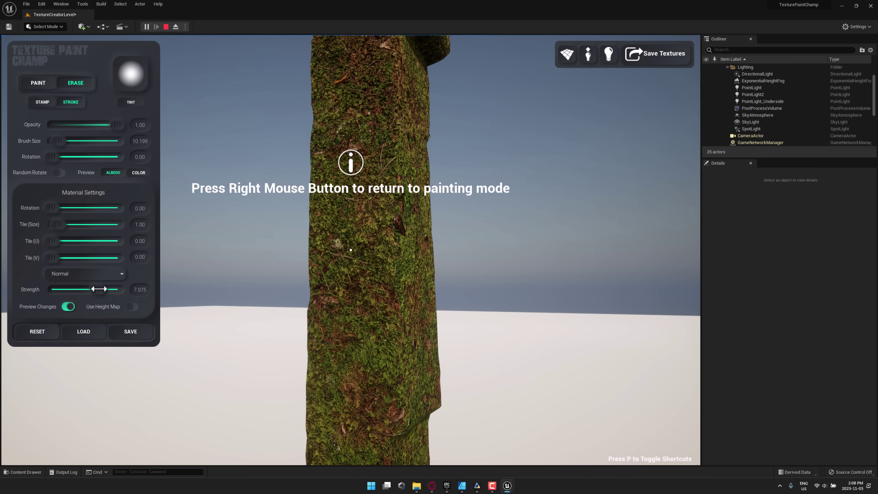
Set the Metalness strength to 0 and return the material map selection to Albedo.
left_click(106, 275)
left_click(66, 302)
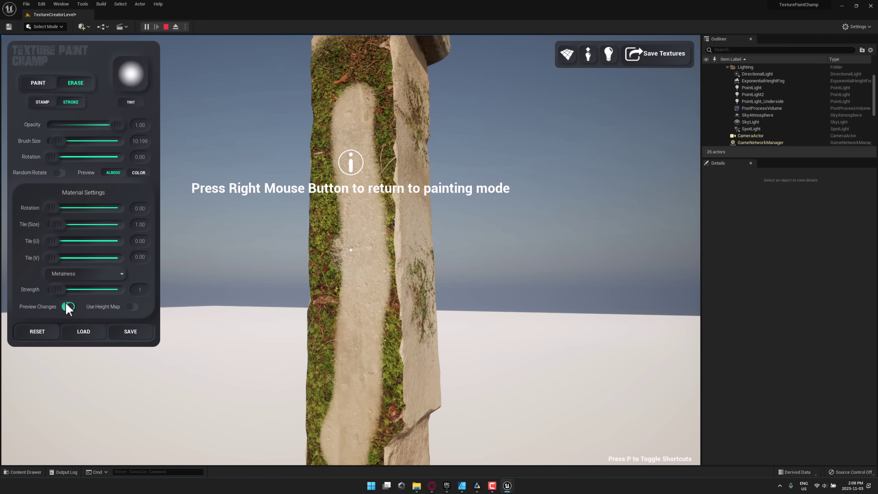
mouse_move(65, 289)
left_mouse_down()
mouse_move(91, 289)
mouse_move(24, 290)
mouse_move(49, 292)
left_mouse_up()
left_click(100, 276)
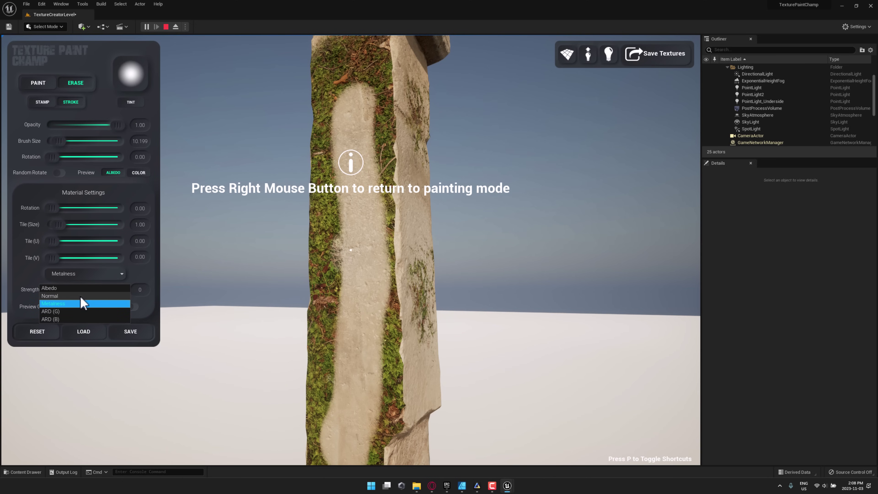
left_click(65, 288)
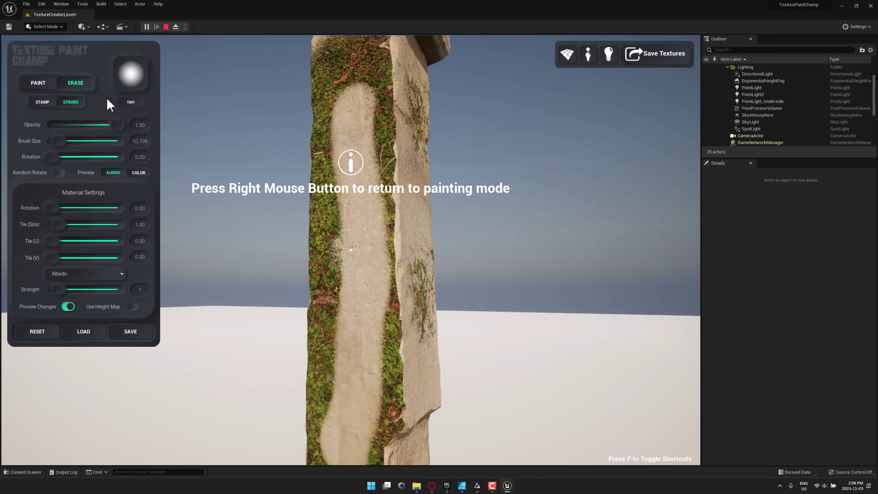
Switch back to painting and add a round moss patch between the two splatter patches on the column's other face.
left_click(31, 84)
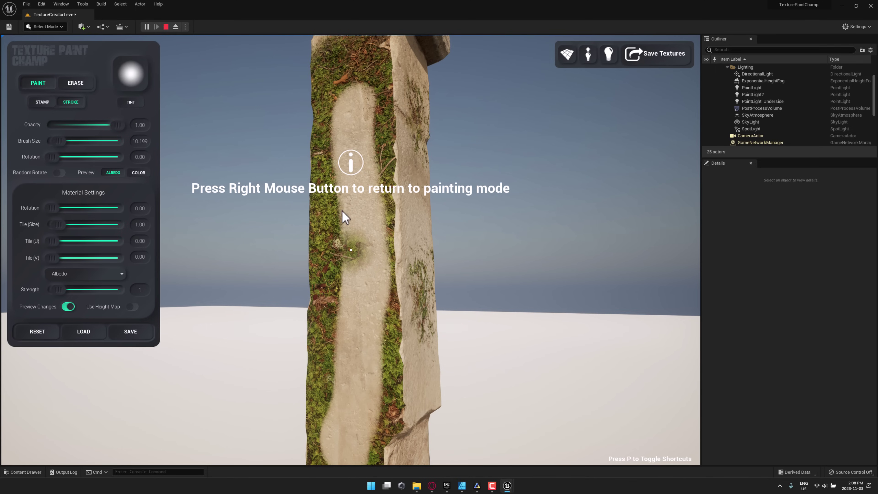
key("a")
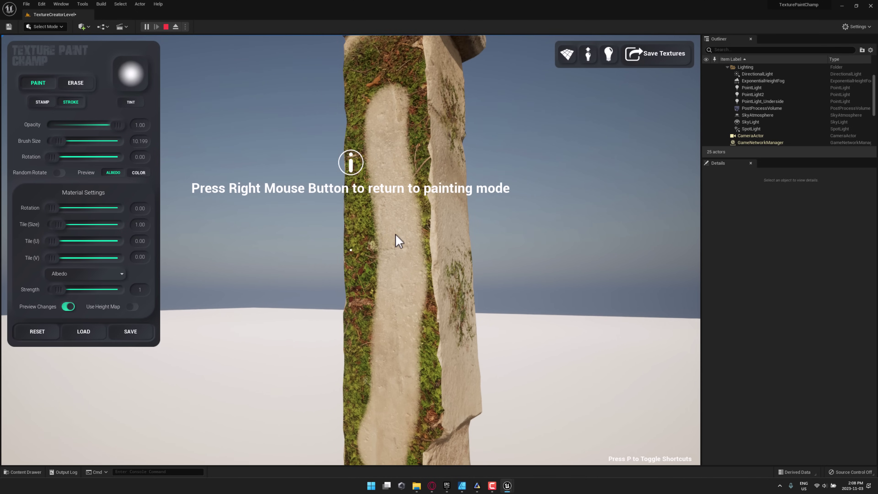
right_click(392, 234)
key("d")
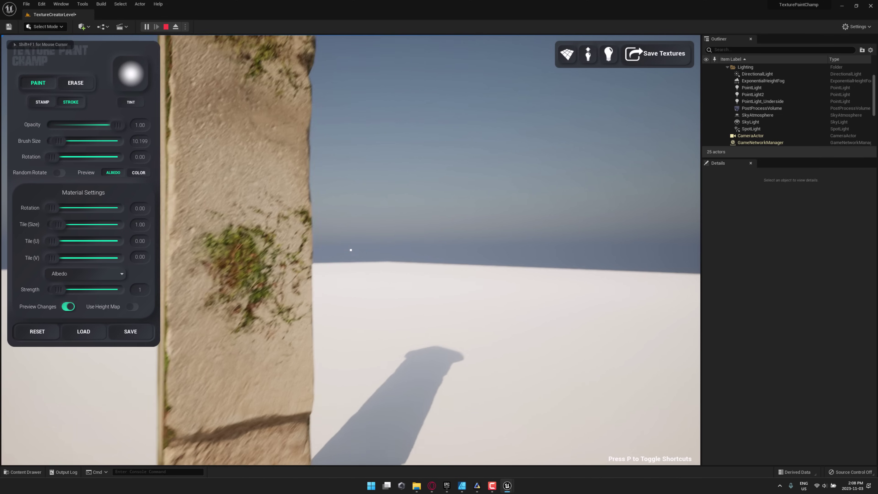
key("shift+F1")
right_click(310, 189)
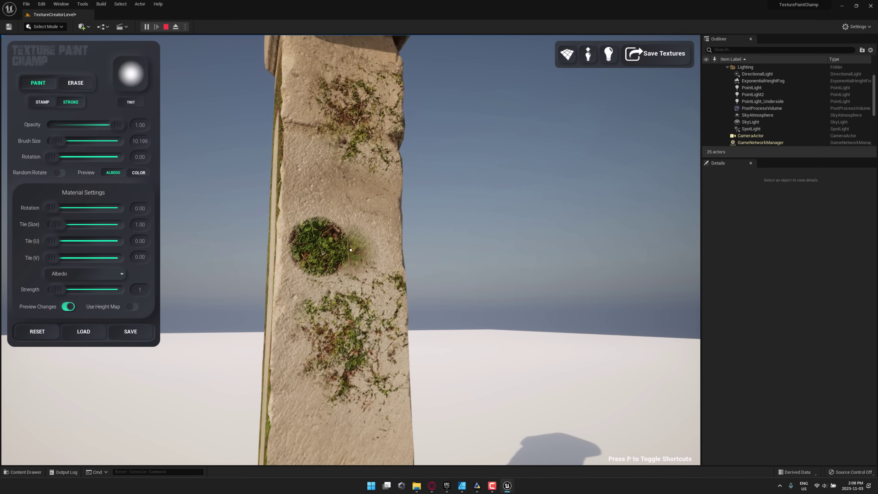
right_click(351, 250)
Choose the paint-drip brush from the brush set and bring the lower part of the column into view in painting mode.
left_click(121, 74)
scroll(212, 126, "down", 2)
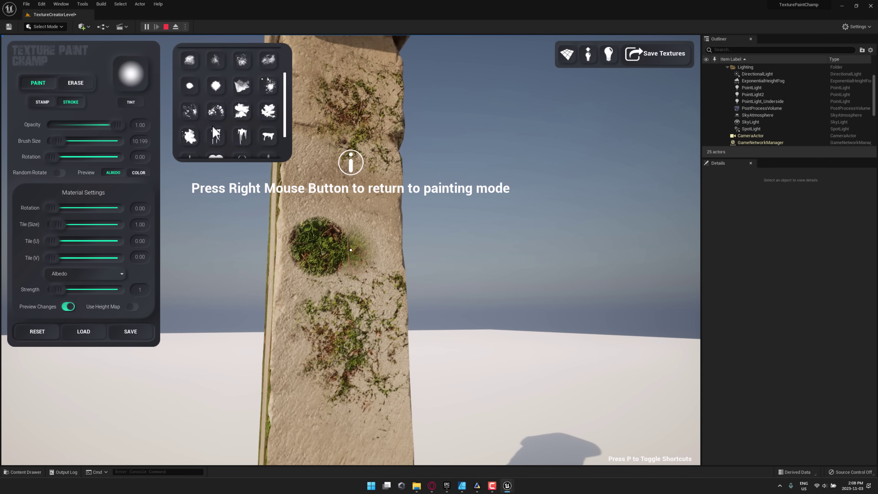
left_click(237, 137)
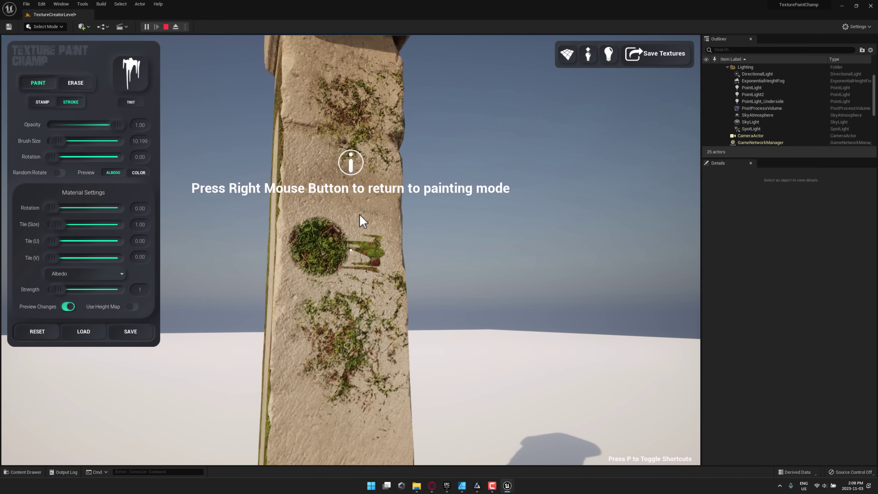
right_click(313, 213)
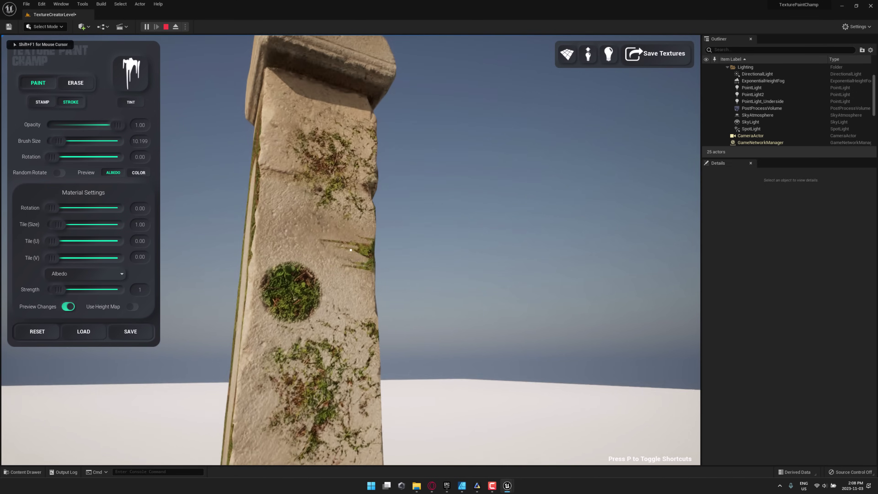
mouse_move(350, 250)
right_mouse_down()
mouse_move(325, 287)
mouse_move(237, 365)
mouse_move(195, 361)
mouse_move(216, 361)
mouse_move(348, 257)
right_mouse_up()
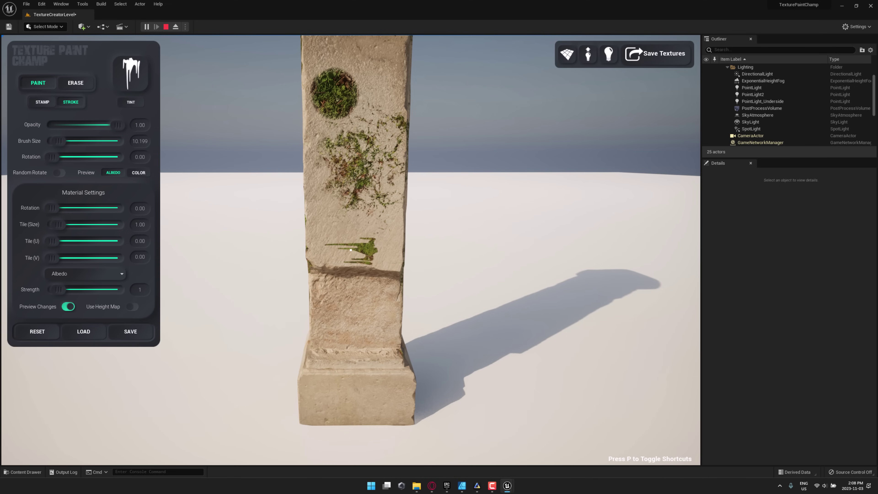
Set the brush Rotation to 0.27 and paint a band of dripping moss beneath the ledge above the column's base.
scroll(351, 250, "up", 5)
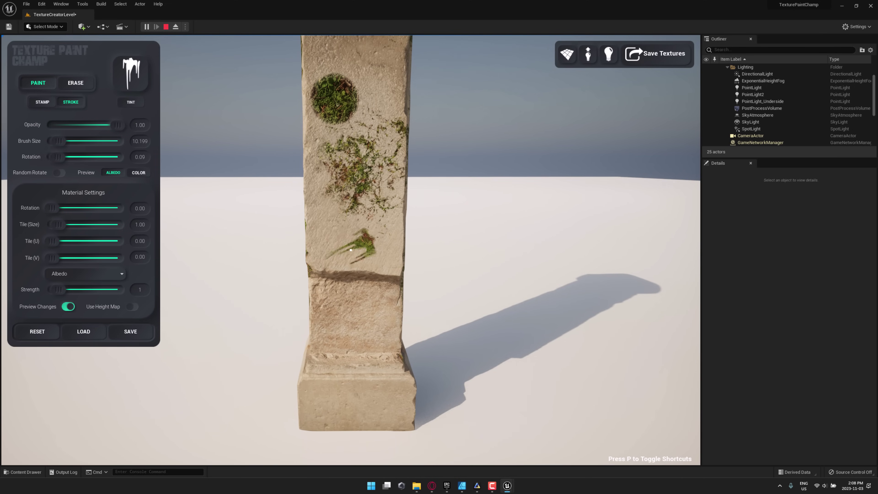
key("e")
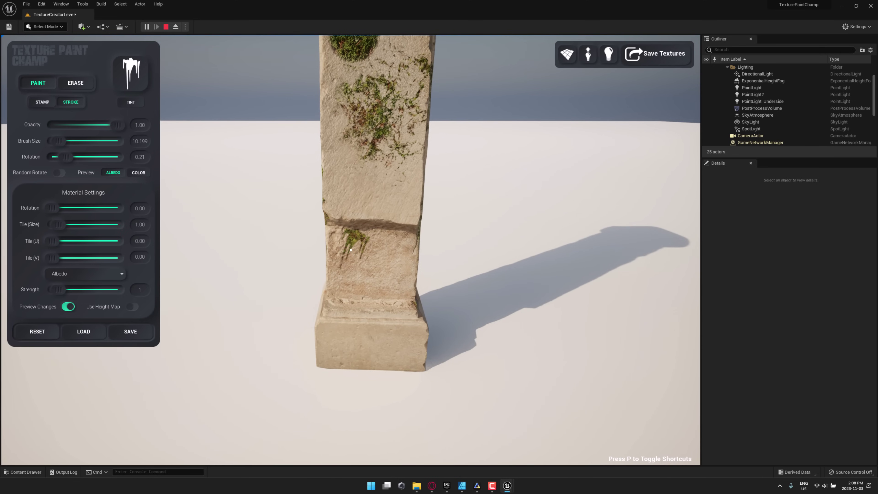
key("e")
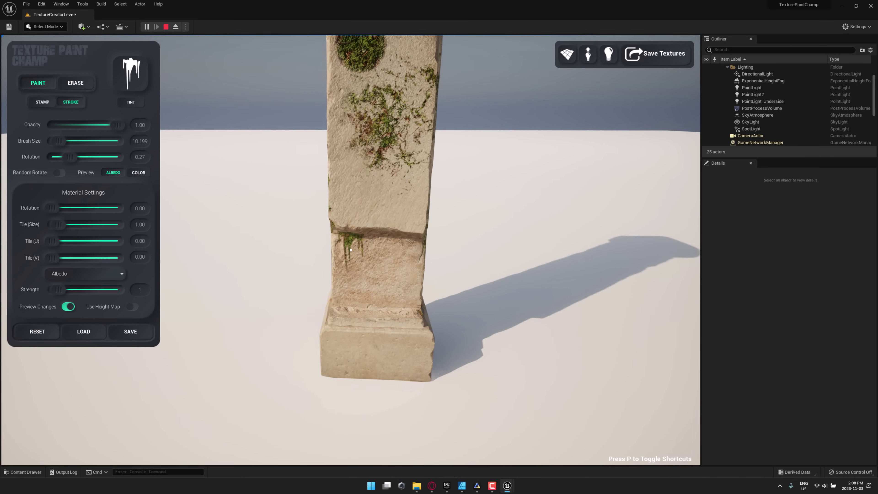
left_click(350, 249)
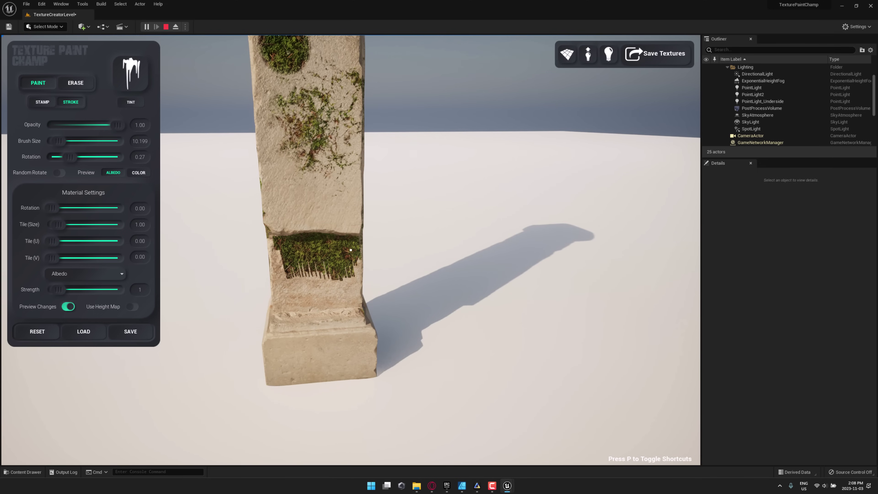
Show the shortcuts list, leave painting mode and examine the column under the different lighting presets.
key("p")
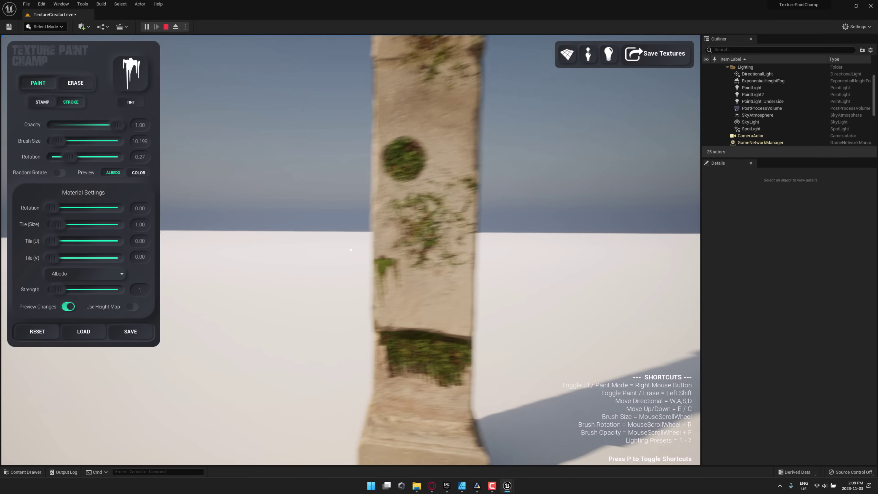
right_click(351, 250)
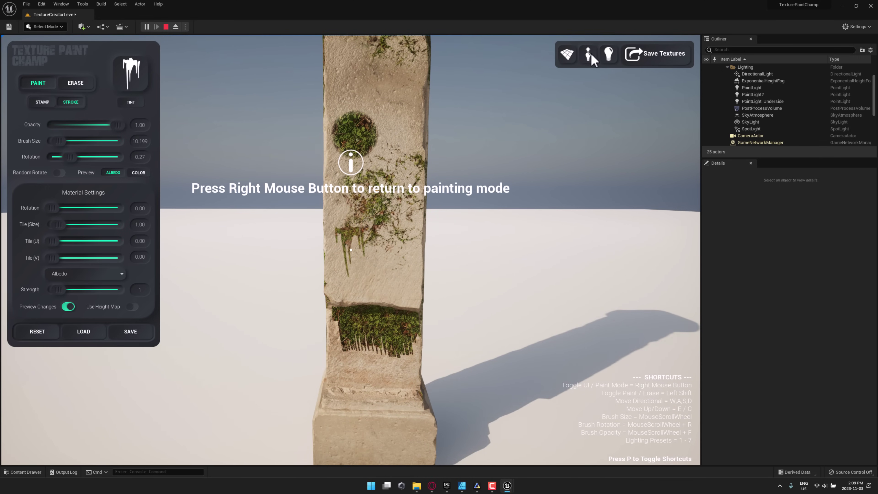
left_click(608, 55)
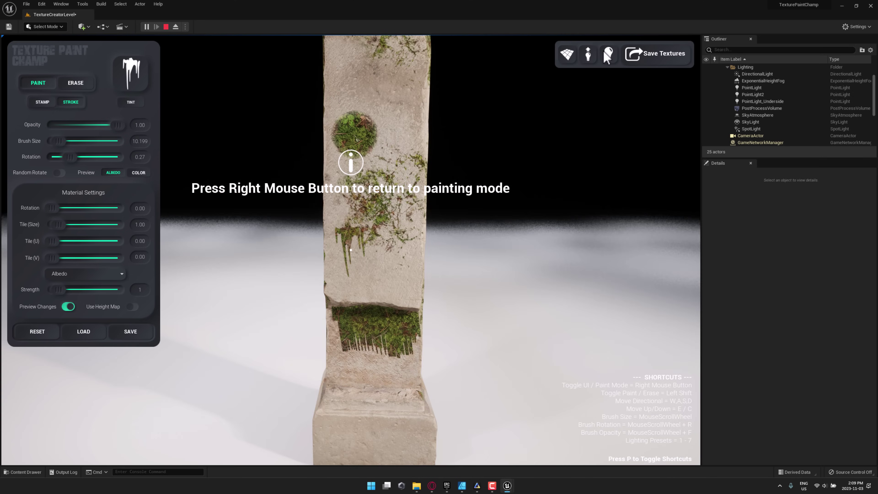
left_click(607, 55)
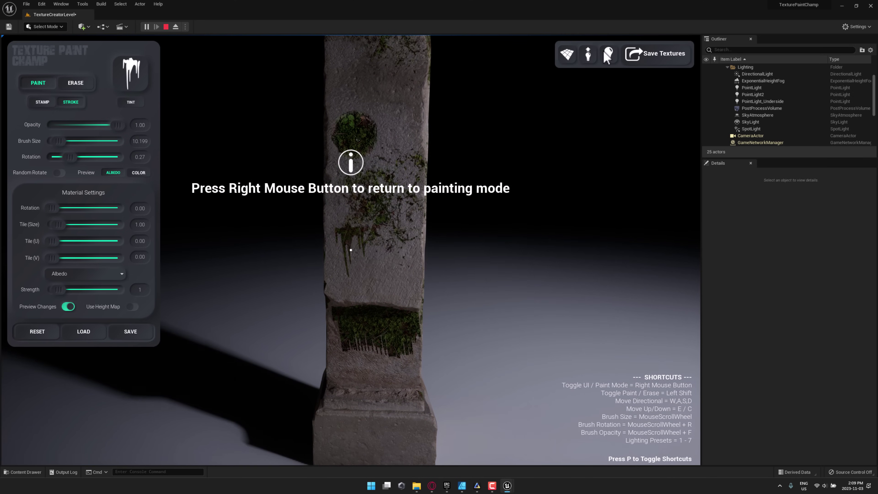
left_click(607, 55)
left_click(607, 55)
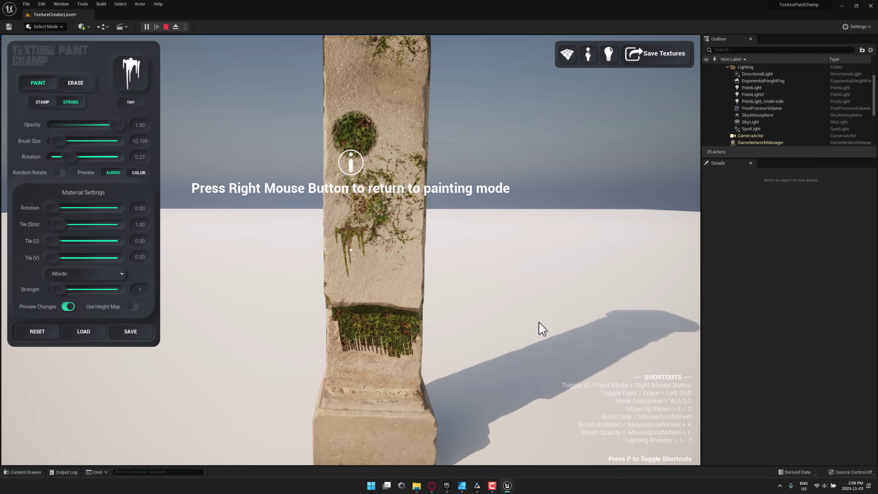
Stop playing the level, and move TPC_Master and the Roman column sideways along the Y axis.
left_click(166, 26)
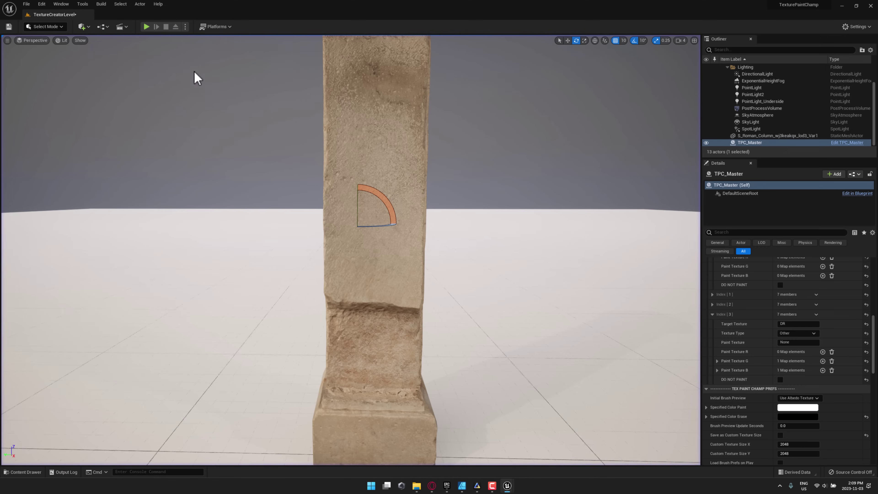
right_click_drag(380, 261, 380, 285)
key("w")
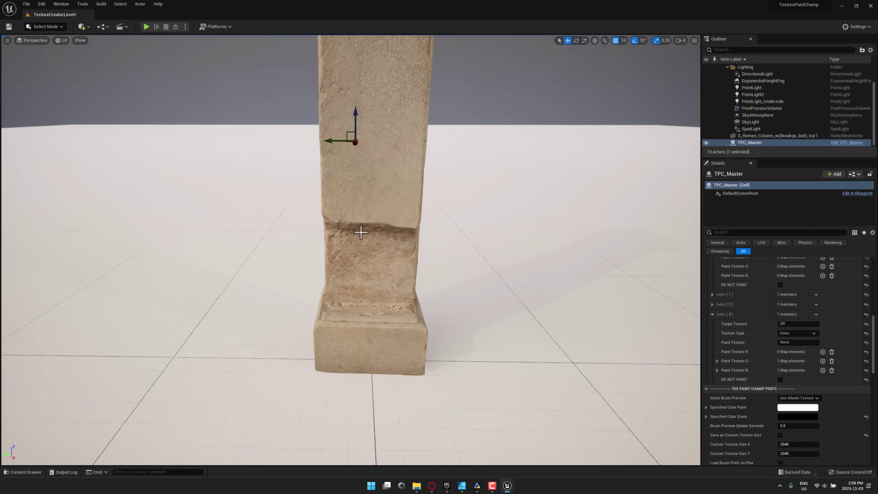
left_click_drag(325, 140, 233, 148)
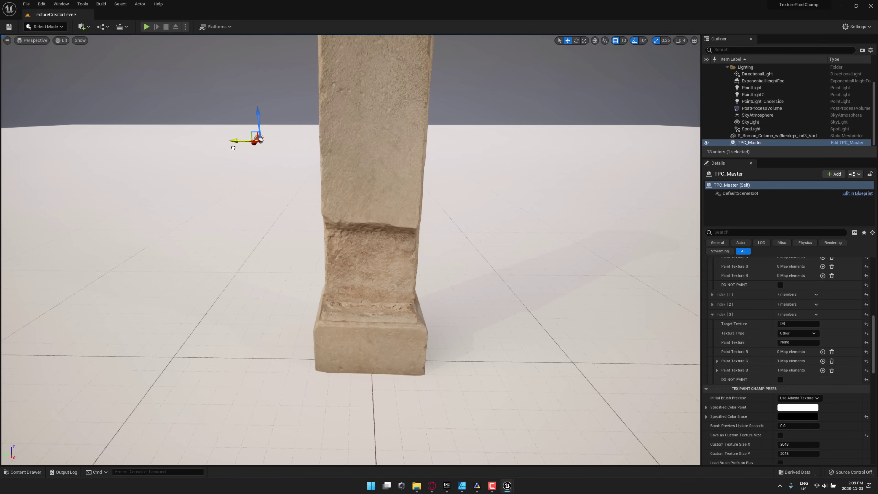
left_click(353, 189)
left_click_drag(343, 349, 244, 348)
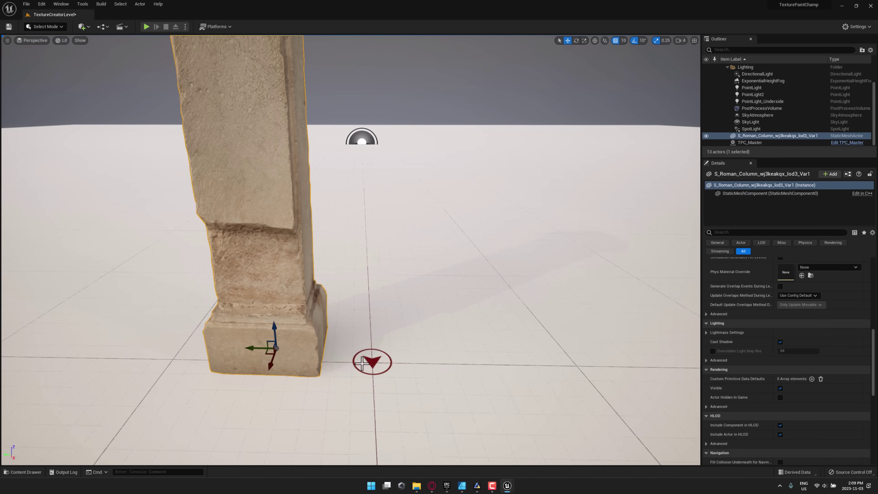
Slide the Roman column along the Y axis until it stands on the grid's central line.
left_click_drag(247, 348, 344, 348)
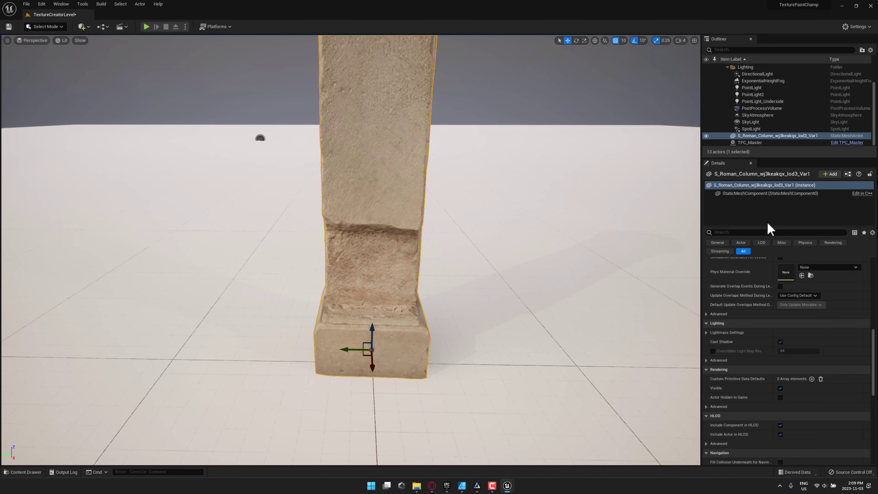
Select TPC_Master and examine its Tex Paint Champ preferences, including the key choices for Toggle Paint / Erase.
left_click(757, 143)
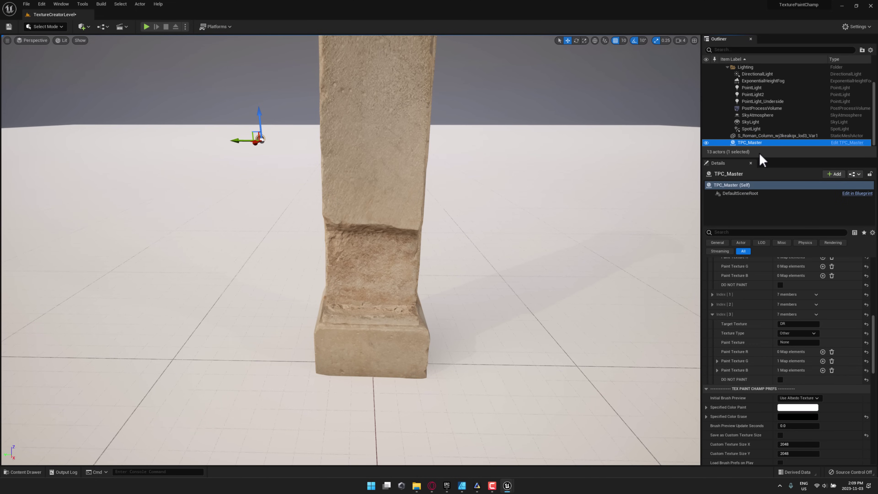
scroll(746, 309, "down", 5)
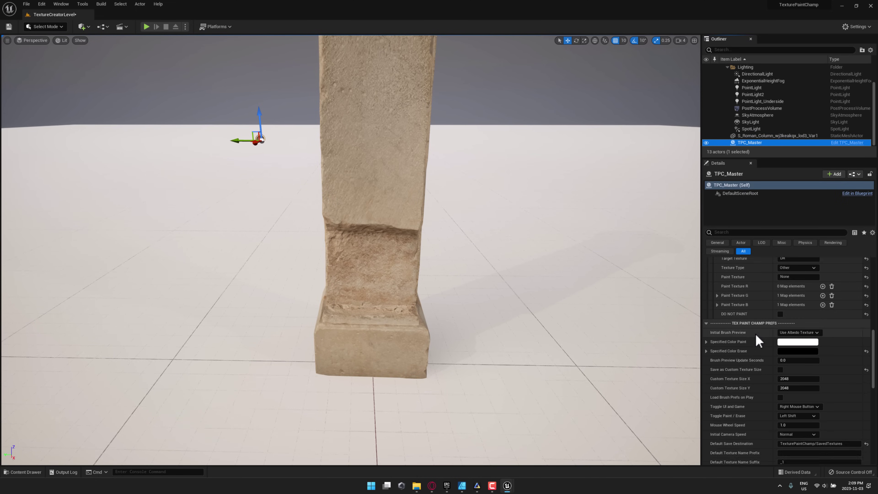
scroll(748, 311, "down", 1)
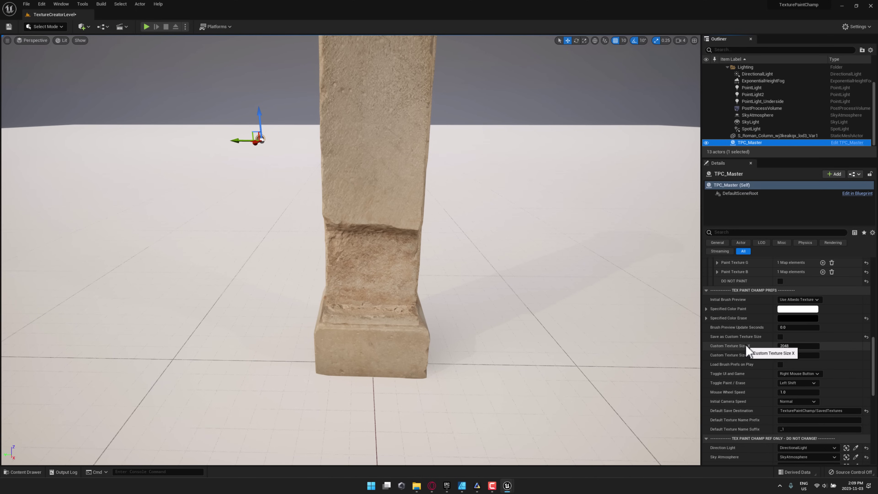
scroll(778, 336, "up", 2)
scroll(779, 340, "up", 1)
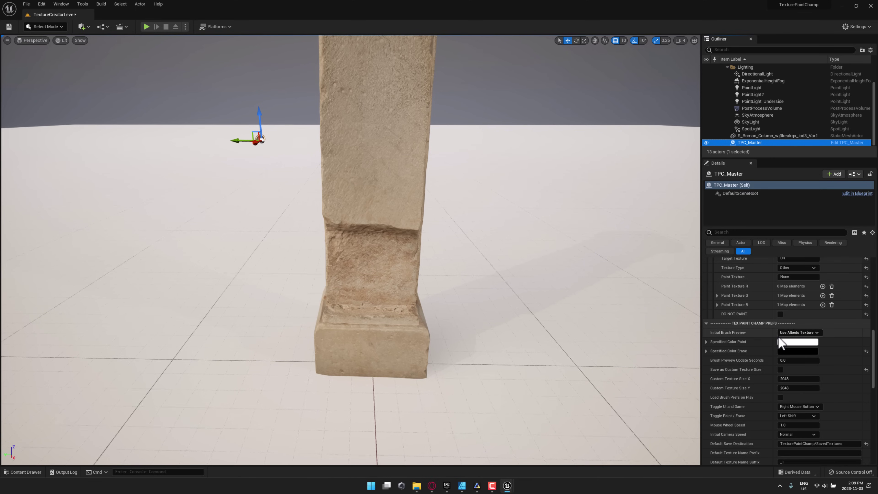
scroll(779, 342, "down", 5)
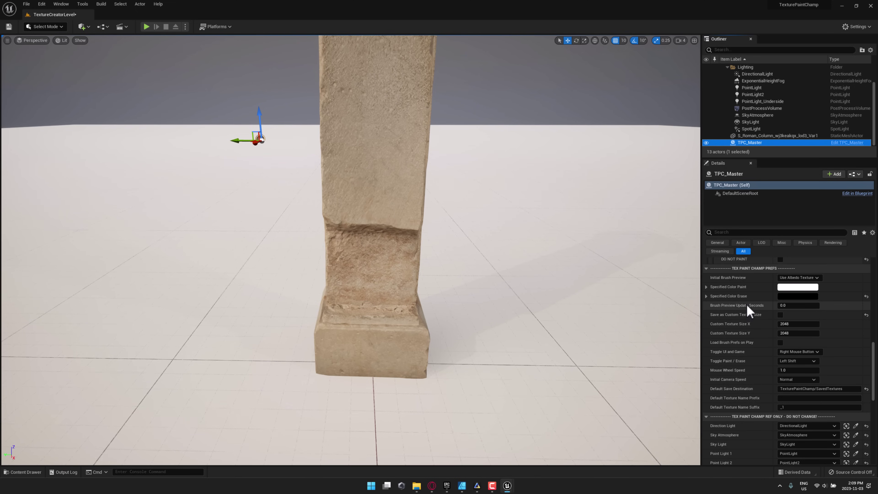
mouse_move(756, 308)
left_click(807, 361)
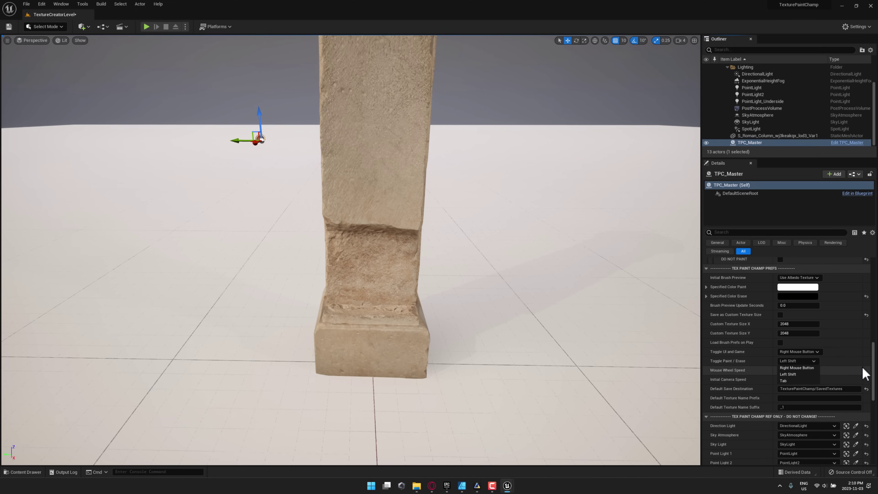
scroll(743, 356, "up", 10)
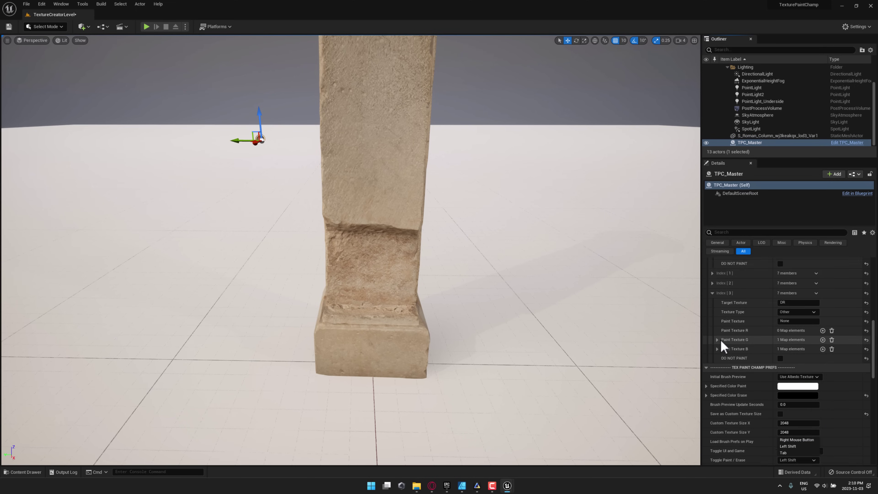
scroll(725, 333, "up", 9)
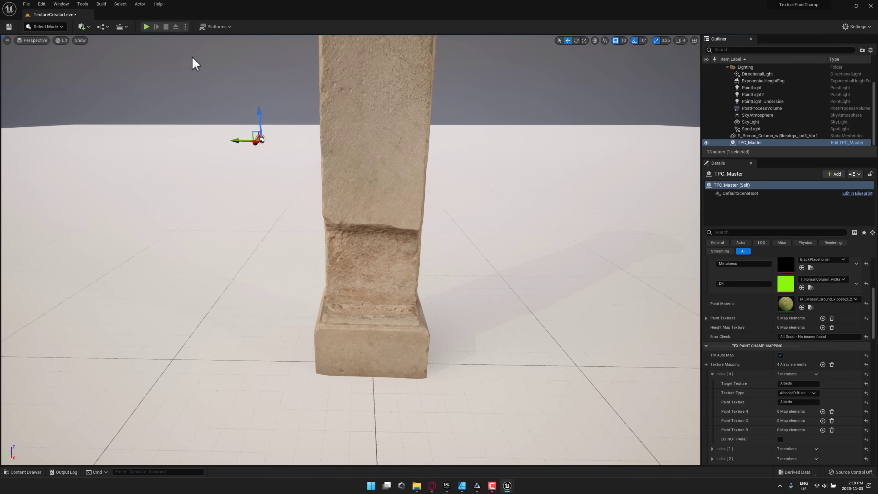
Play the level, choose the speckled splatter brush from the third row of the brush set, and switch to Stroke mode.
left_click(146, 27)
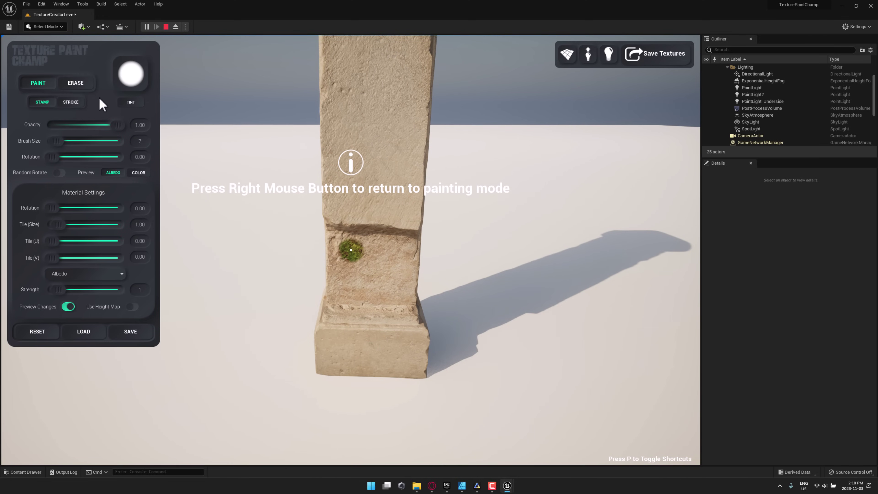
left_click(141, 77)
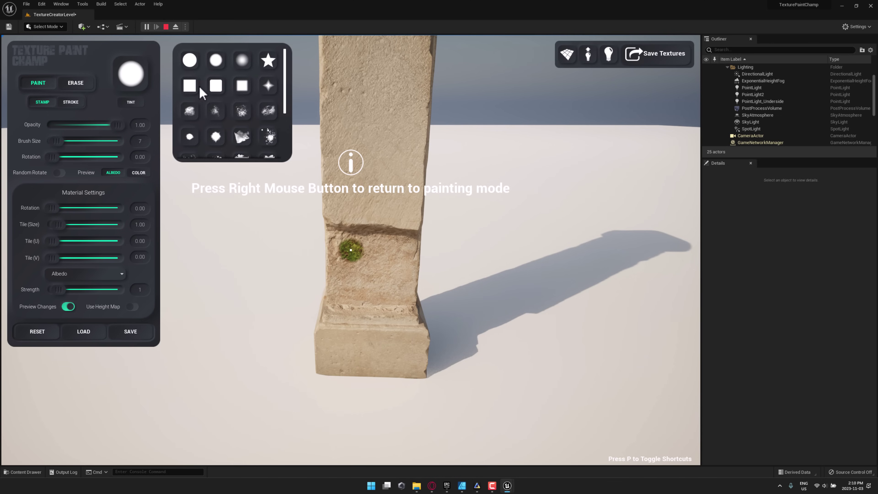
left_click(216, 110)
left_click(71, 102)
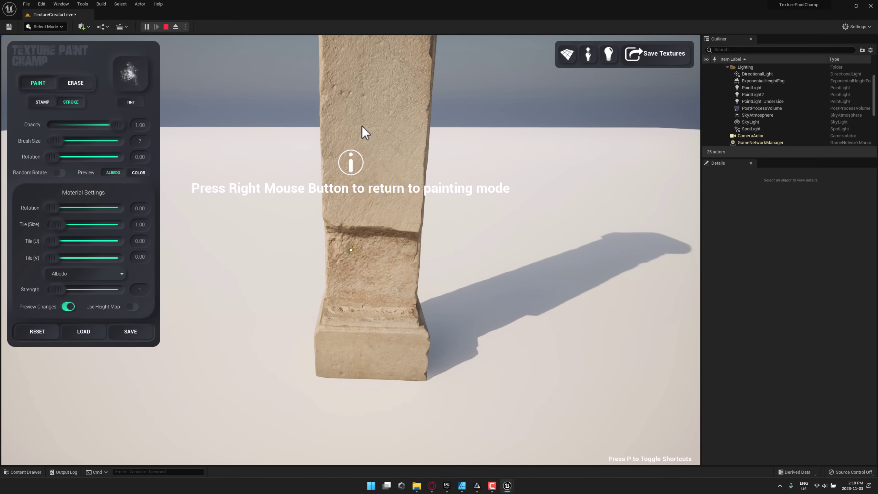
In painting mode, paint strokes of moss over the shaft's front face, enlarging the Brush Size to 17.
right_click_drag(383, 122, 390, 101)
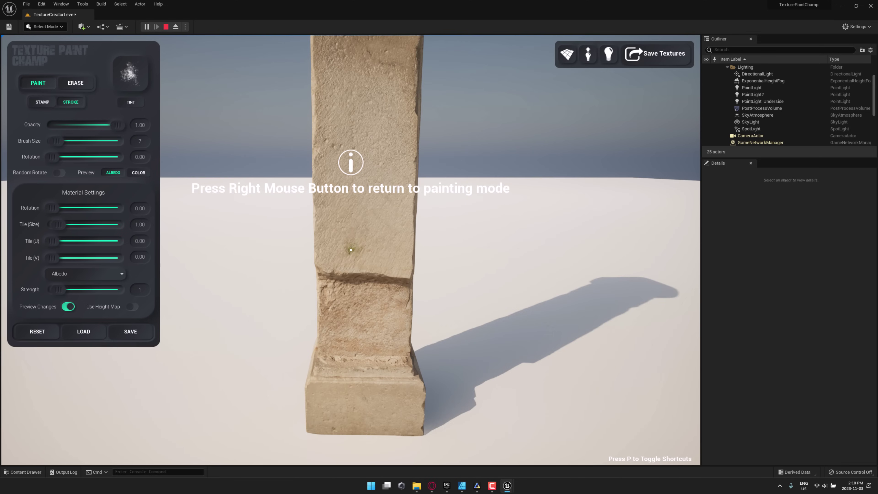
right_click(379, 96)
mouse_move(350, 250)
left_mouse_down()
mouse_move(336, 270)
mouse_move(339, 119)
mouse_move(385, 93)
mouse_move(376, 144)
left_mouse_up()
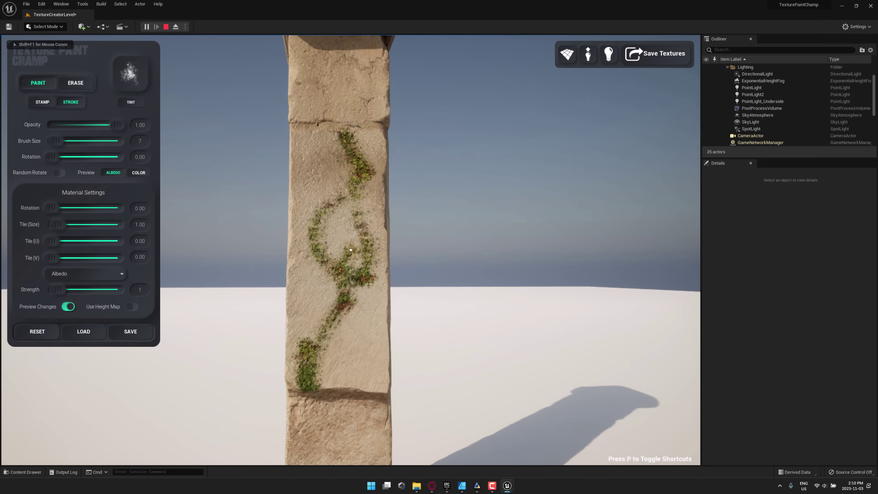
scroll(350, 250, "up", 10)
mouse_move(350, 249)
left_mouse_down()
mouse_move(355, 354)
mouse_move(320, 290)
mouse_move(311, 138)
mouse_move(342, 38)
mouse_move(371, 153)
left_mouse_up()
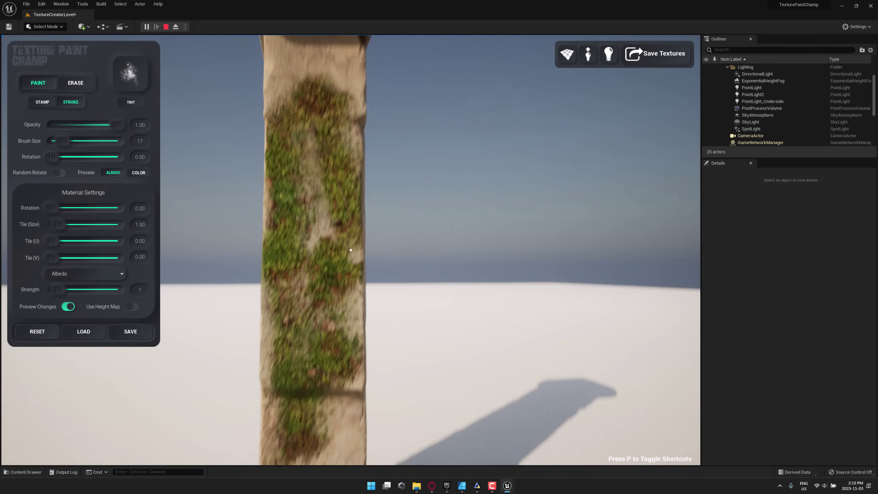
Paint a patch of moss on the column's adjacent side, continuing the growth around the corner.
key("s")
key("a")
mouse_move(350, 249)
left_mouse_down()
mouse_move(323, 250)
mouse_move(359, 249)
mouse_move(339, 159)
mouse_move(368, 163)
mouse_move(345, 246)
mouse_move(357, 309)
left_mouse_up()
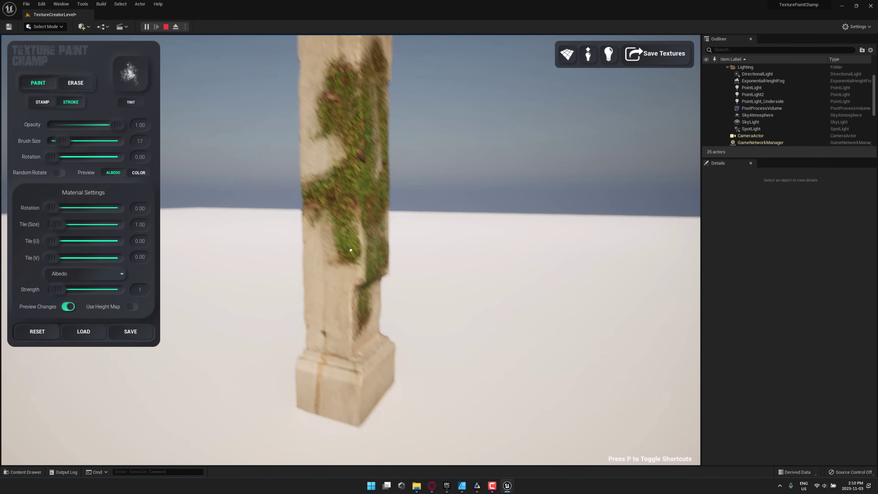
right_click_drag(350, 249, 350, 250)
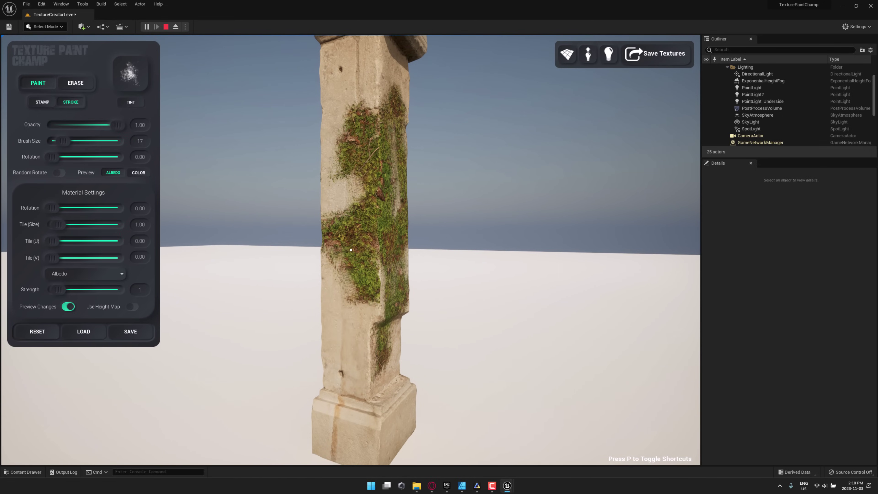
Save the textures in the original folder with suffix _MJF, including unpainted textures and a new material instance, and accept the normal map import.
right_click(350, 250)
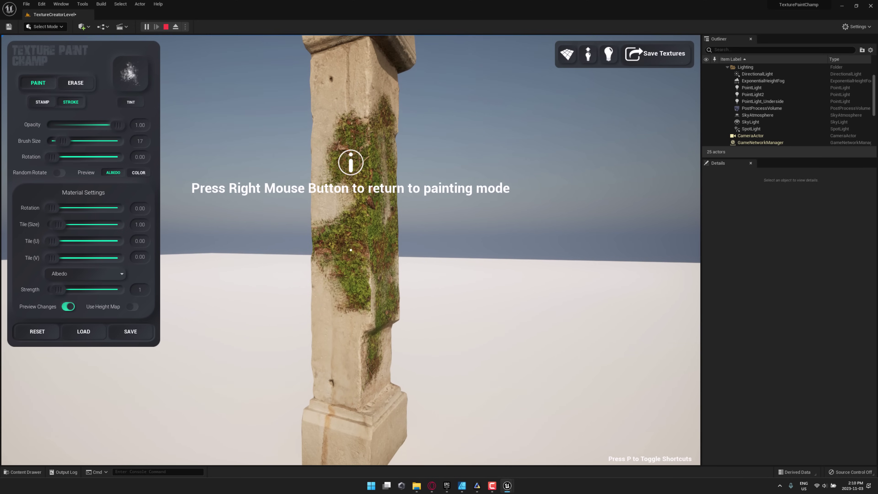
left_click(665, 55)
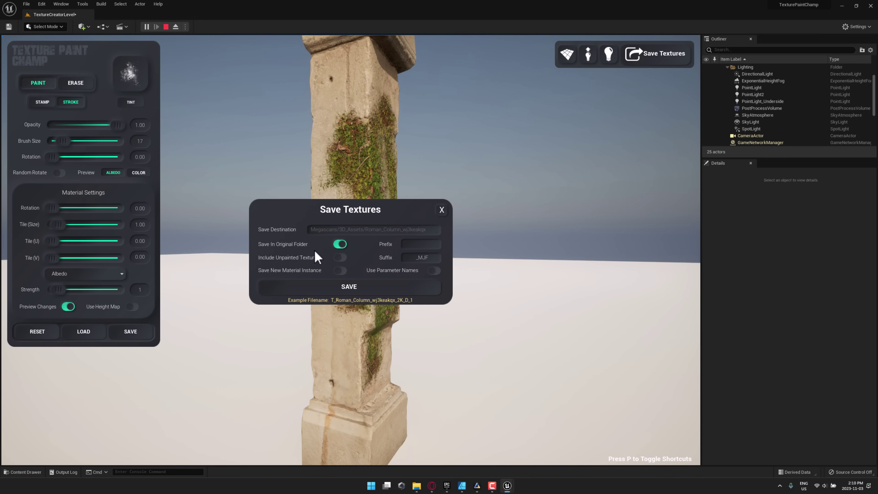
left_click(346, 258)
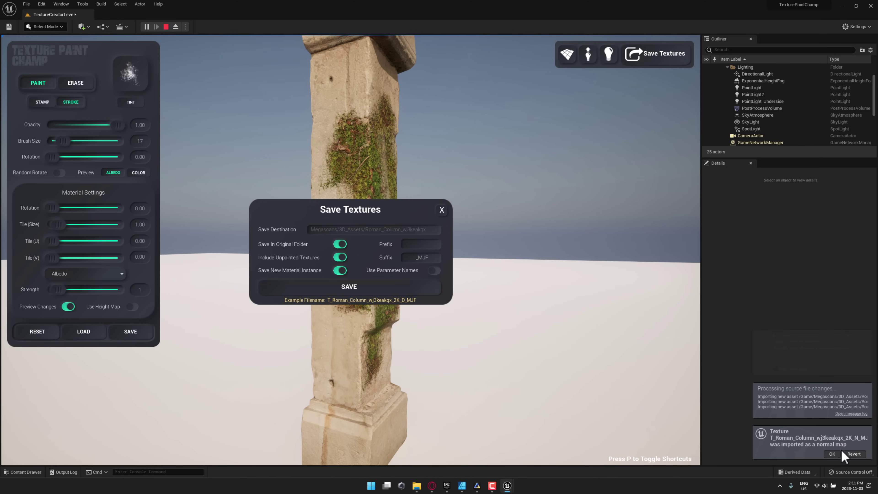
left_click(834, 454)
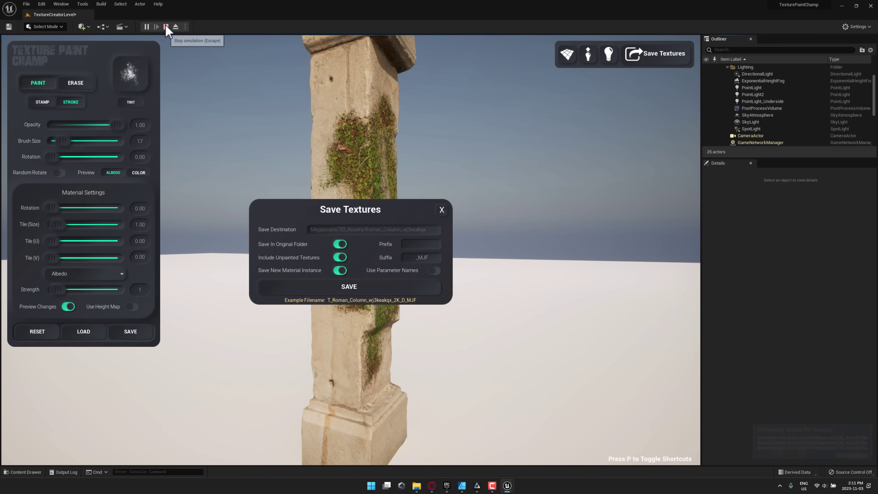
Stop playing the level and examine the saved _MJF assets in the Megascans 3D_Assets folder Roman_Column_wj3keakqx.
left_click(166, 26)
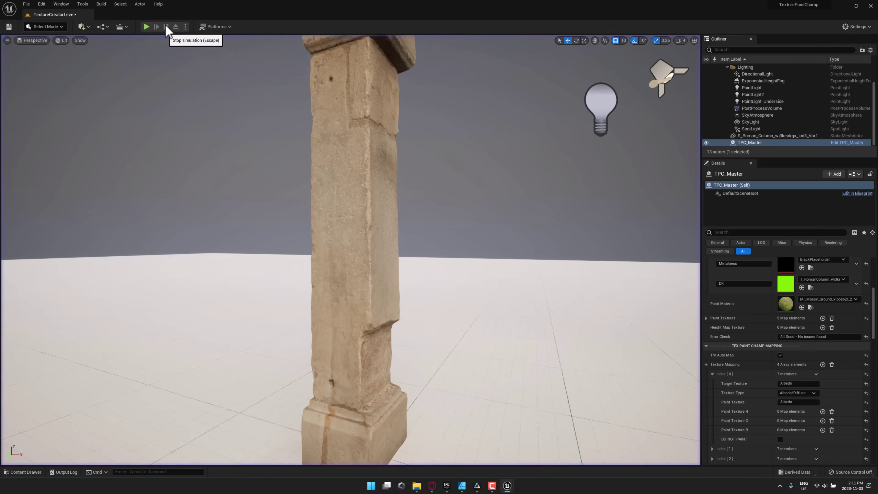
left_click(34, 471)
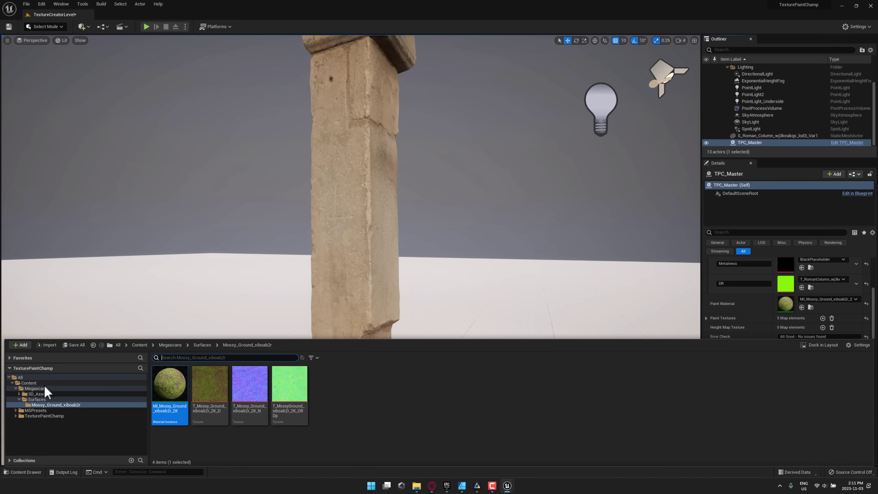
left_click(39, 394)
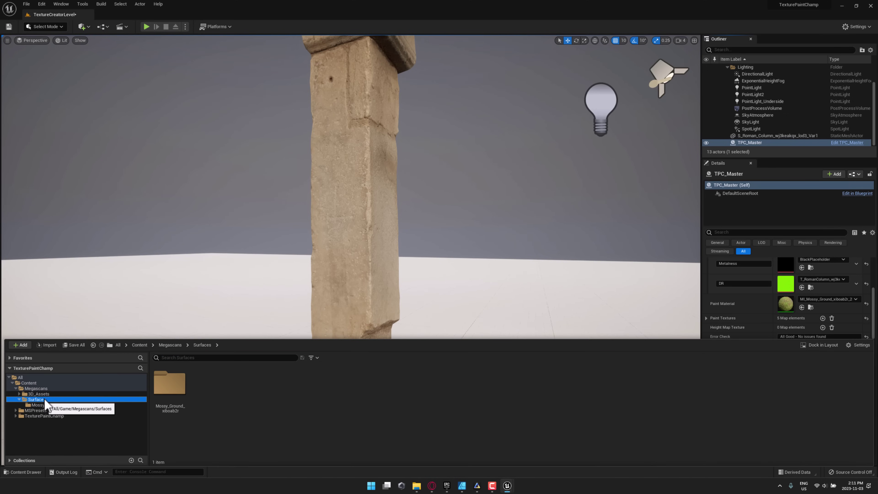
double_click(162, 389)
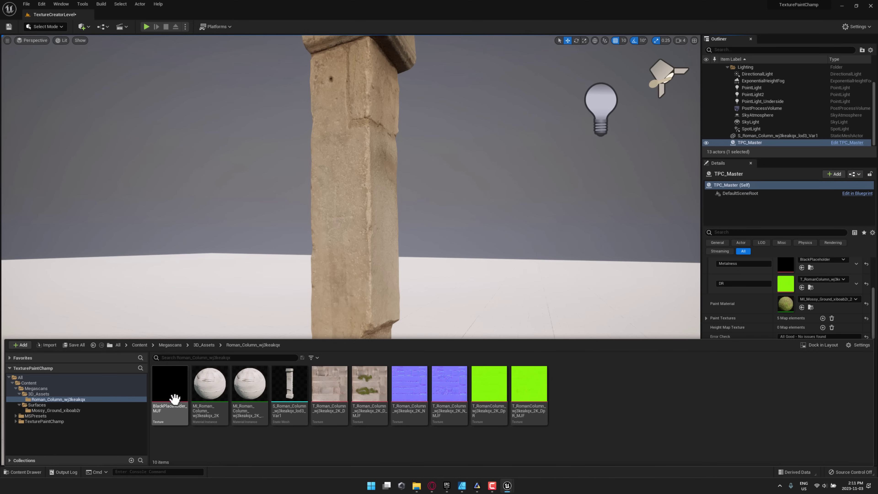
mouse_move(365, 384)
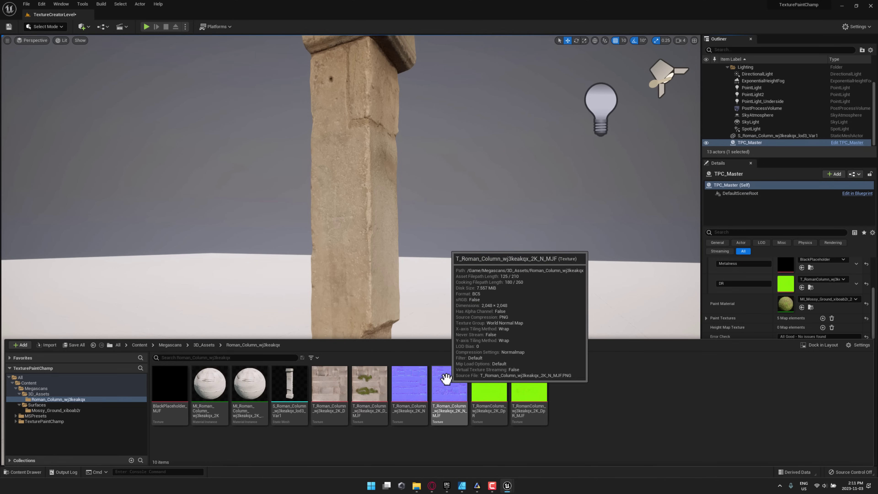
mouse_move(434, 418)
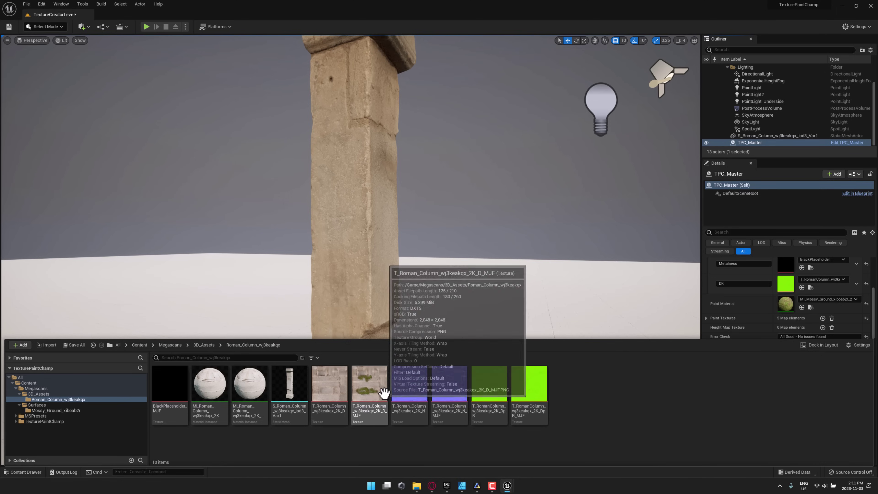
mouse_move(287, 380)
mouse_move(252, 377)
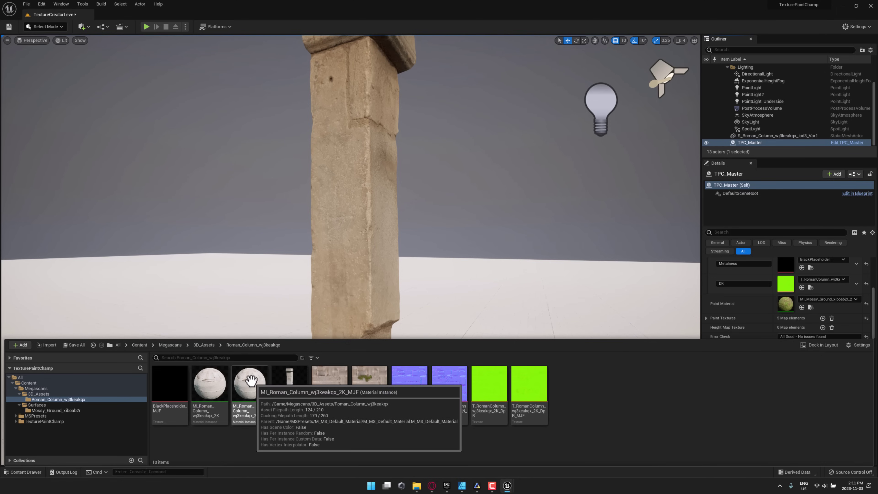
In material instance MI_Roman_Column_wj3keakqx_2K_MJF, replace the Albedo, Normal and DR textures with their _MJF versions, save it and close it.
double_click(250, 378)
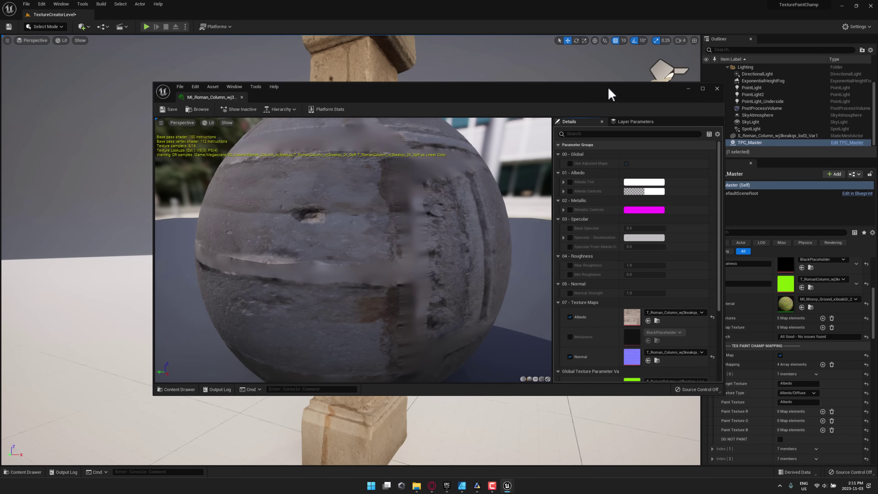
left_click_drag(599, 98, 607, 66)
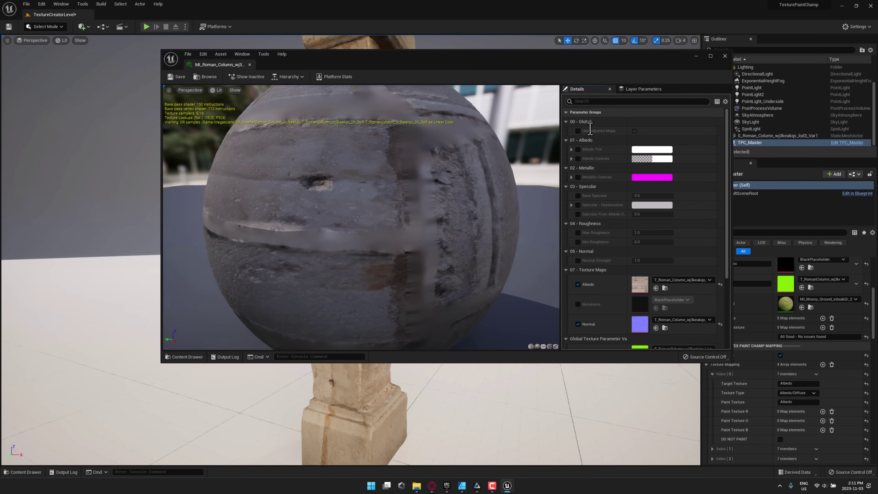
scroll(664, 269, "down", 2)
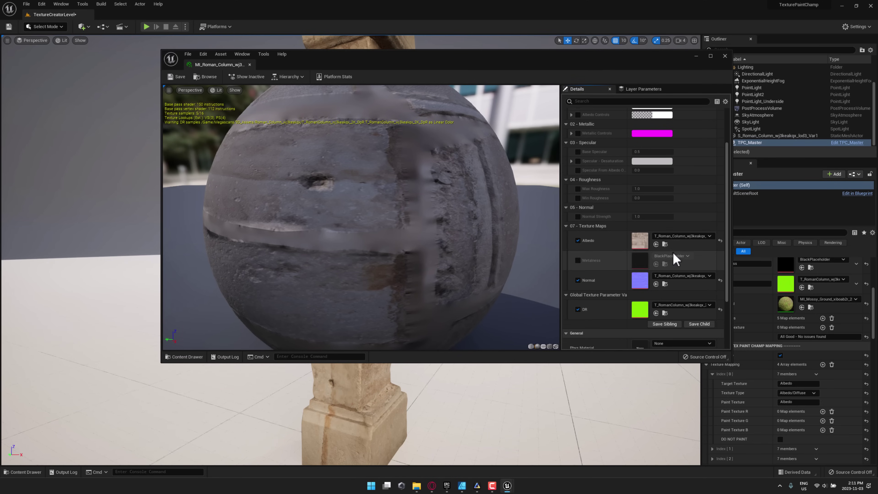
scroll(692, 244, "down", 2)
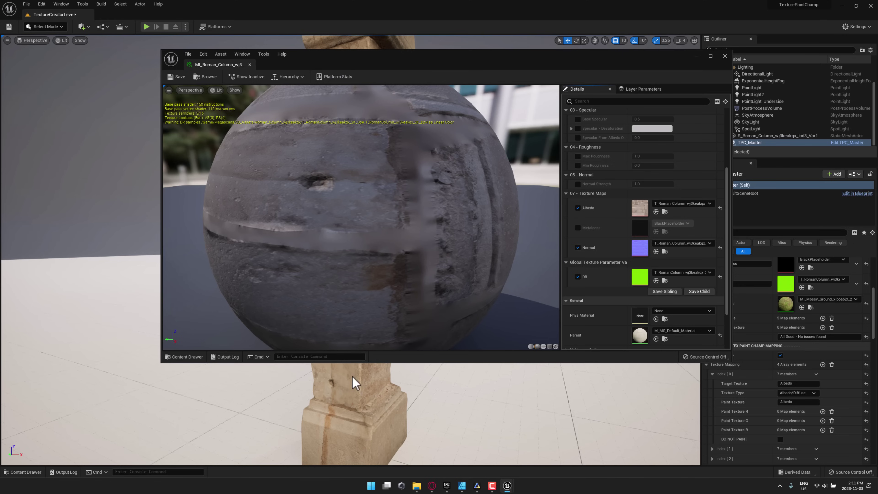
left_click(24, 472)
left_click_drag(368, 392, 696, 202)
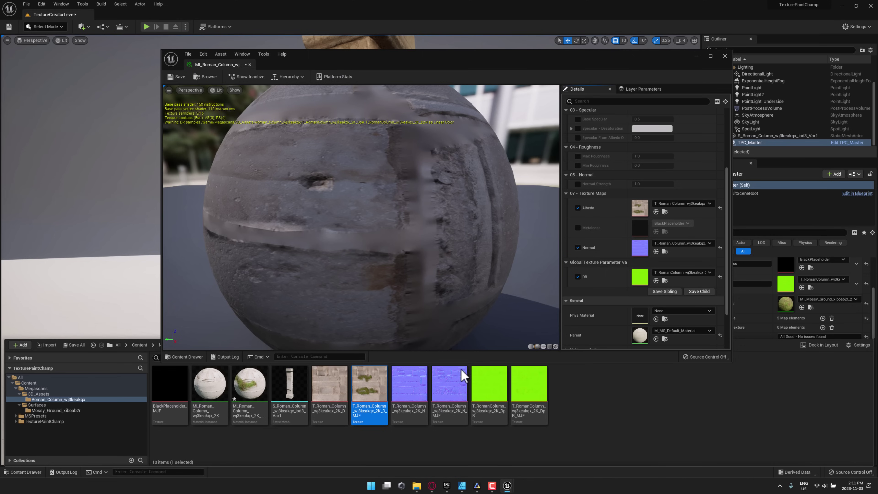
left_click_drag(445, 386, 677, 251)
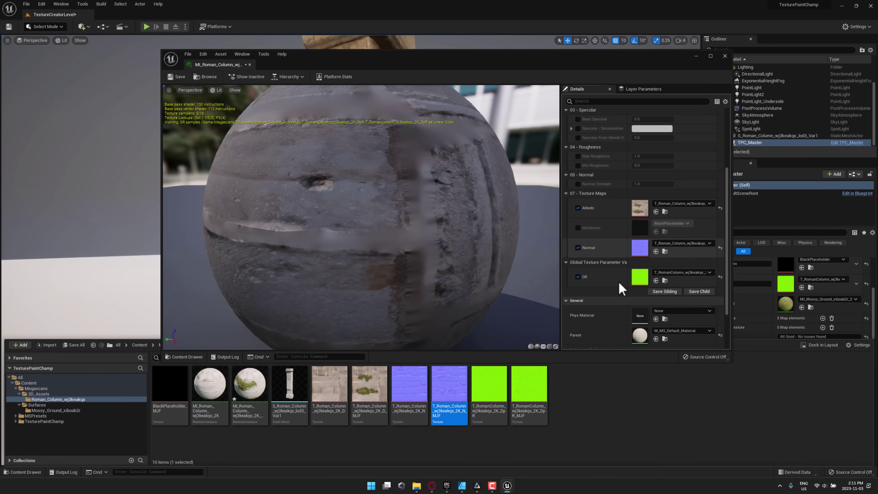
left_click(534, 380)
left_click_drag(534, 380, 688, 285)
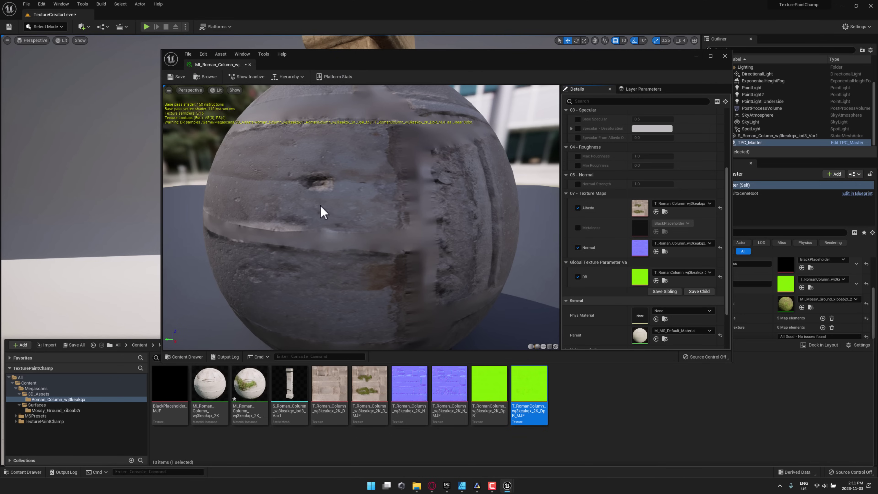
left_click(177, 76)
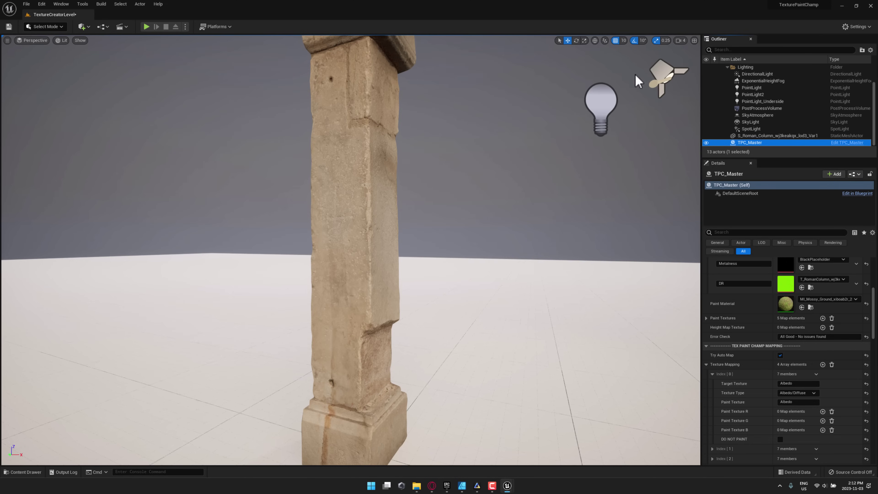
left_click(724, 56)
Apply the _MJF material instance from the Roman_Column_wj3keakqx folder to the column in the level and inspect its painted sides.
left_click(33, 472)
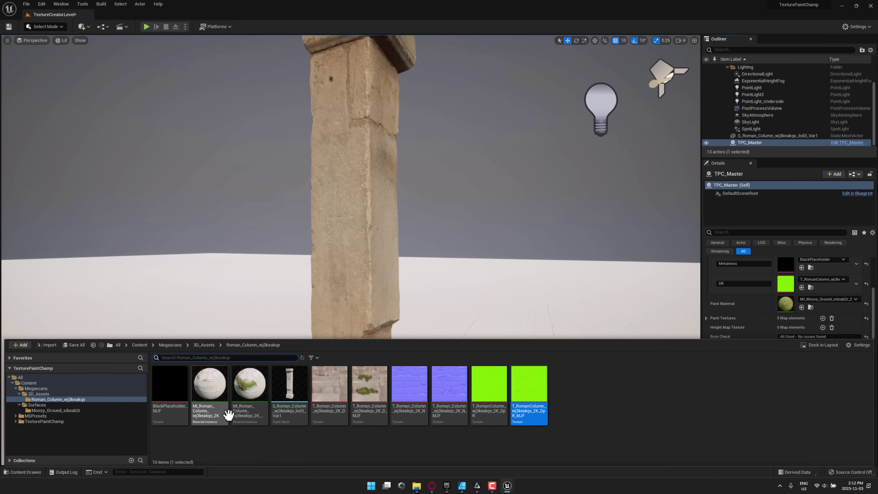
left_click_drag(249, 383, 348, 219)
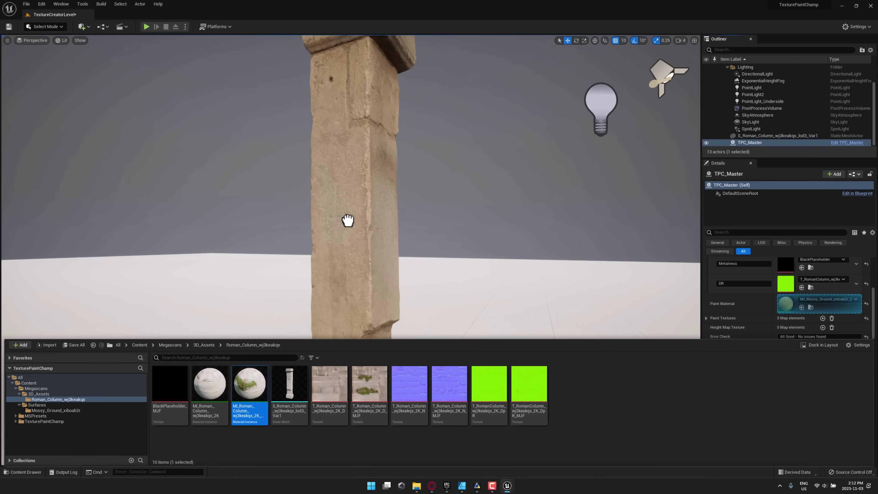
mouse_move(463, 290)
right_mouse_down()
mouse_move(363, 284)
mouse_move(462, 290)
right_mouse_up()
right_click_drag(304, 277, 305, 276)
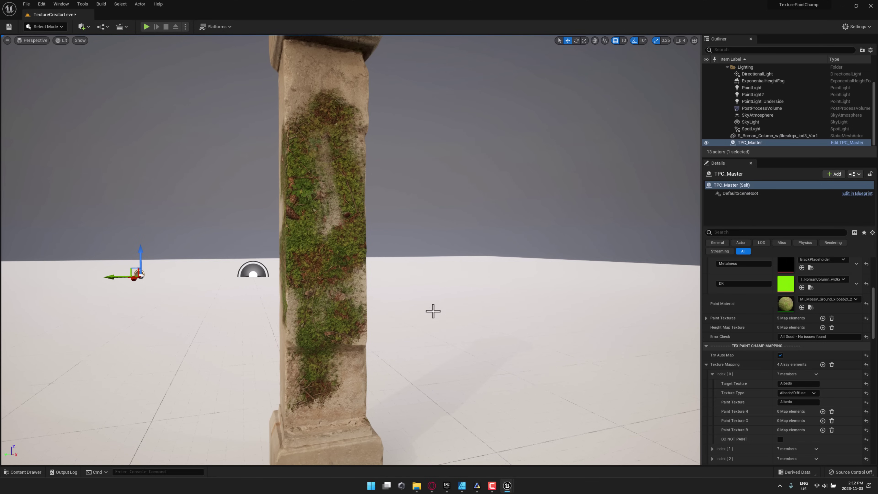
Switch to the browser's Texture Paint Champ Gumroad page and open its showcase video on YouTube.
left_click(433, 485)
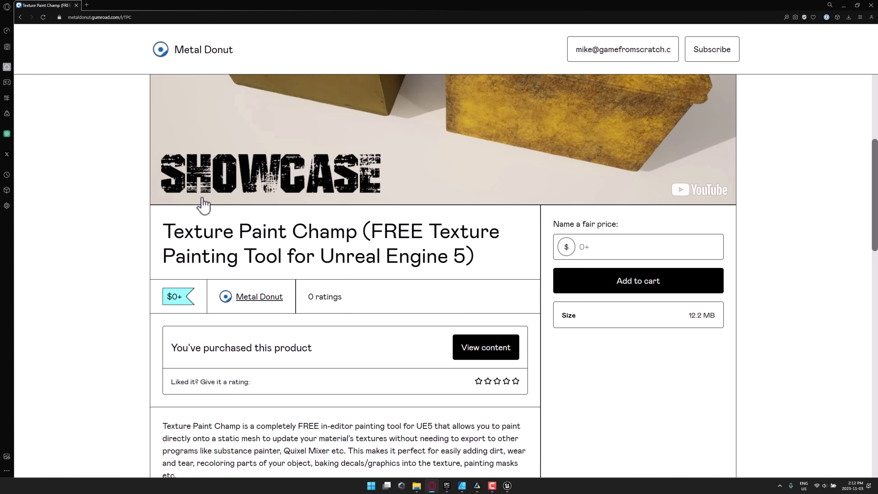
scroll(273, 195, "up", 5)
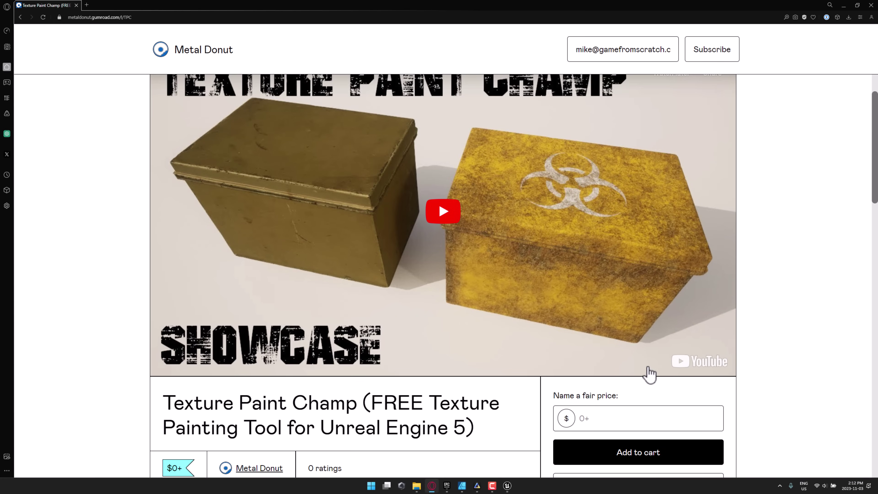
left_click(716, 364)
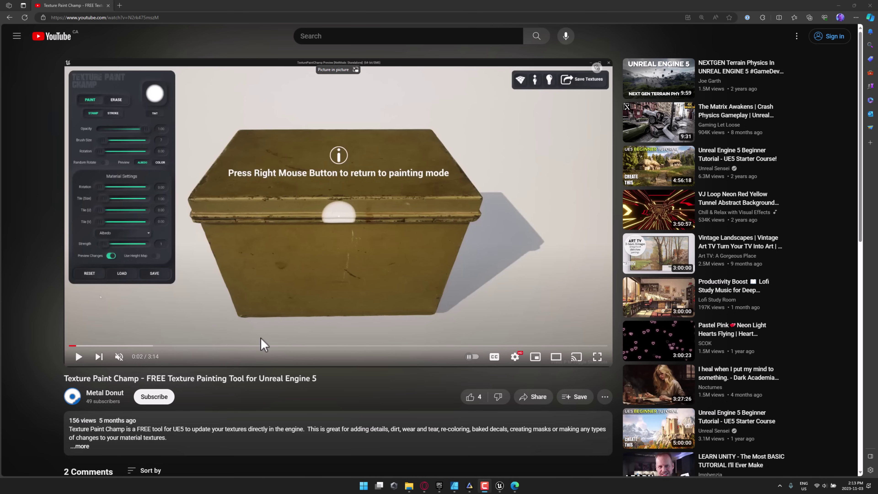
Look over the showcase video's page and go to the Metal Donut channel.
scroll(243, 334, "down", 3)
scroll(337, 176, "up", 3)
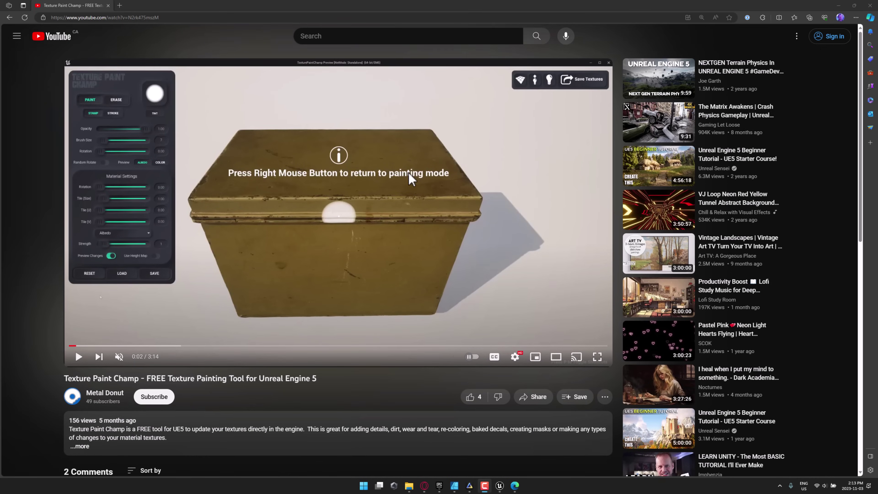
scroll(70, 264, "down", 5)
left_click(100, 191)
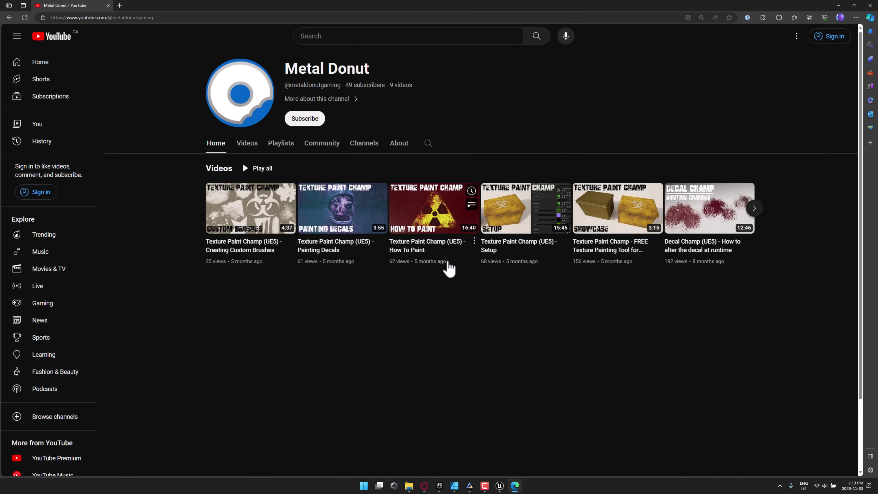
Open the channel's "Texture Paint Champ (UE5) - Setup" video and pause its playback.
mouse_move(441, 251)
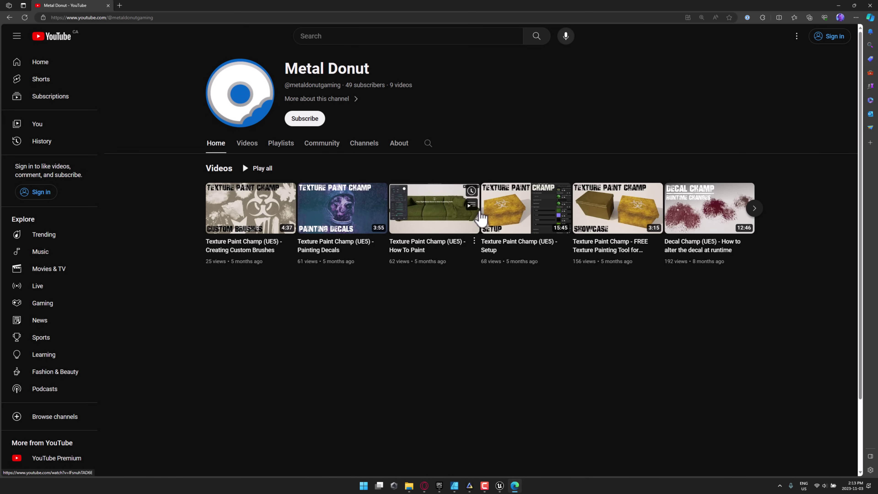
left_click(518, 215)
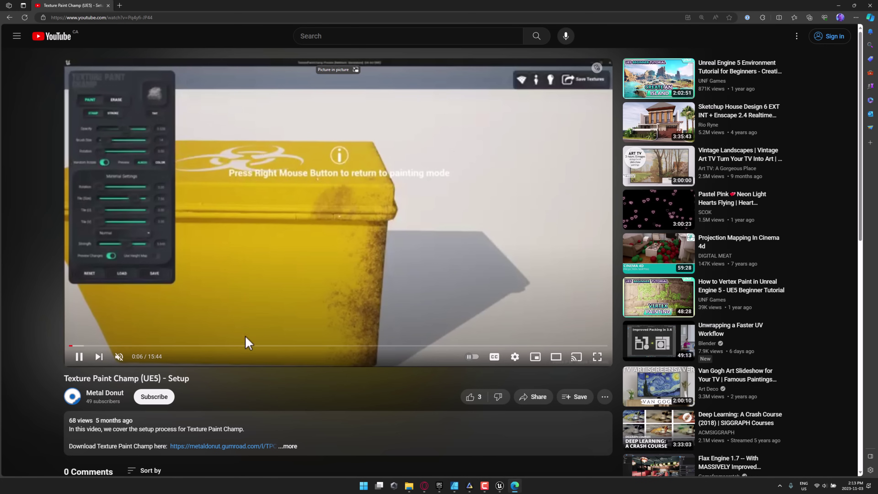
left_click(80, 356)
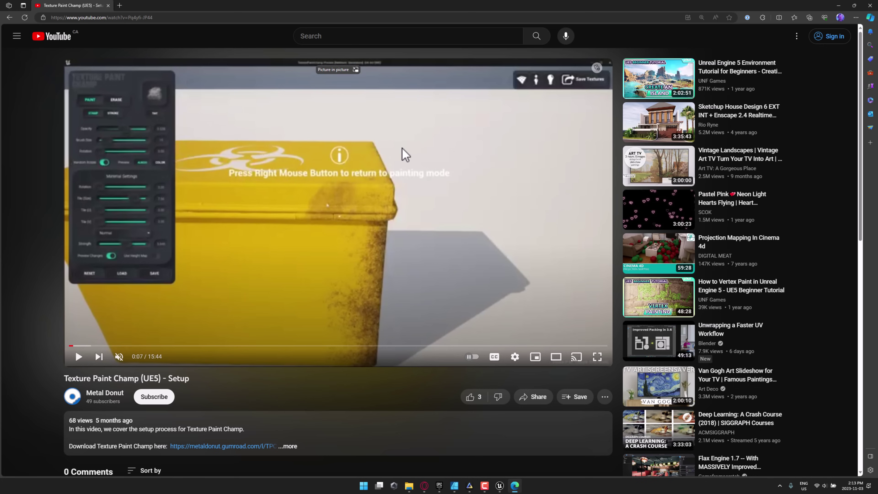